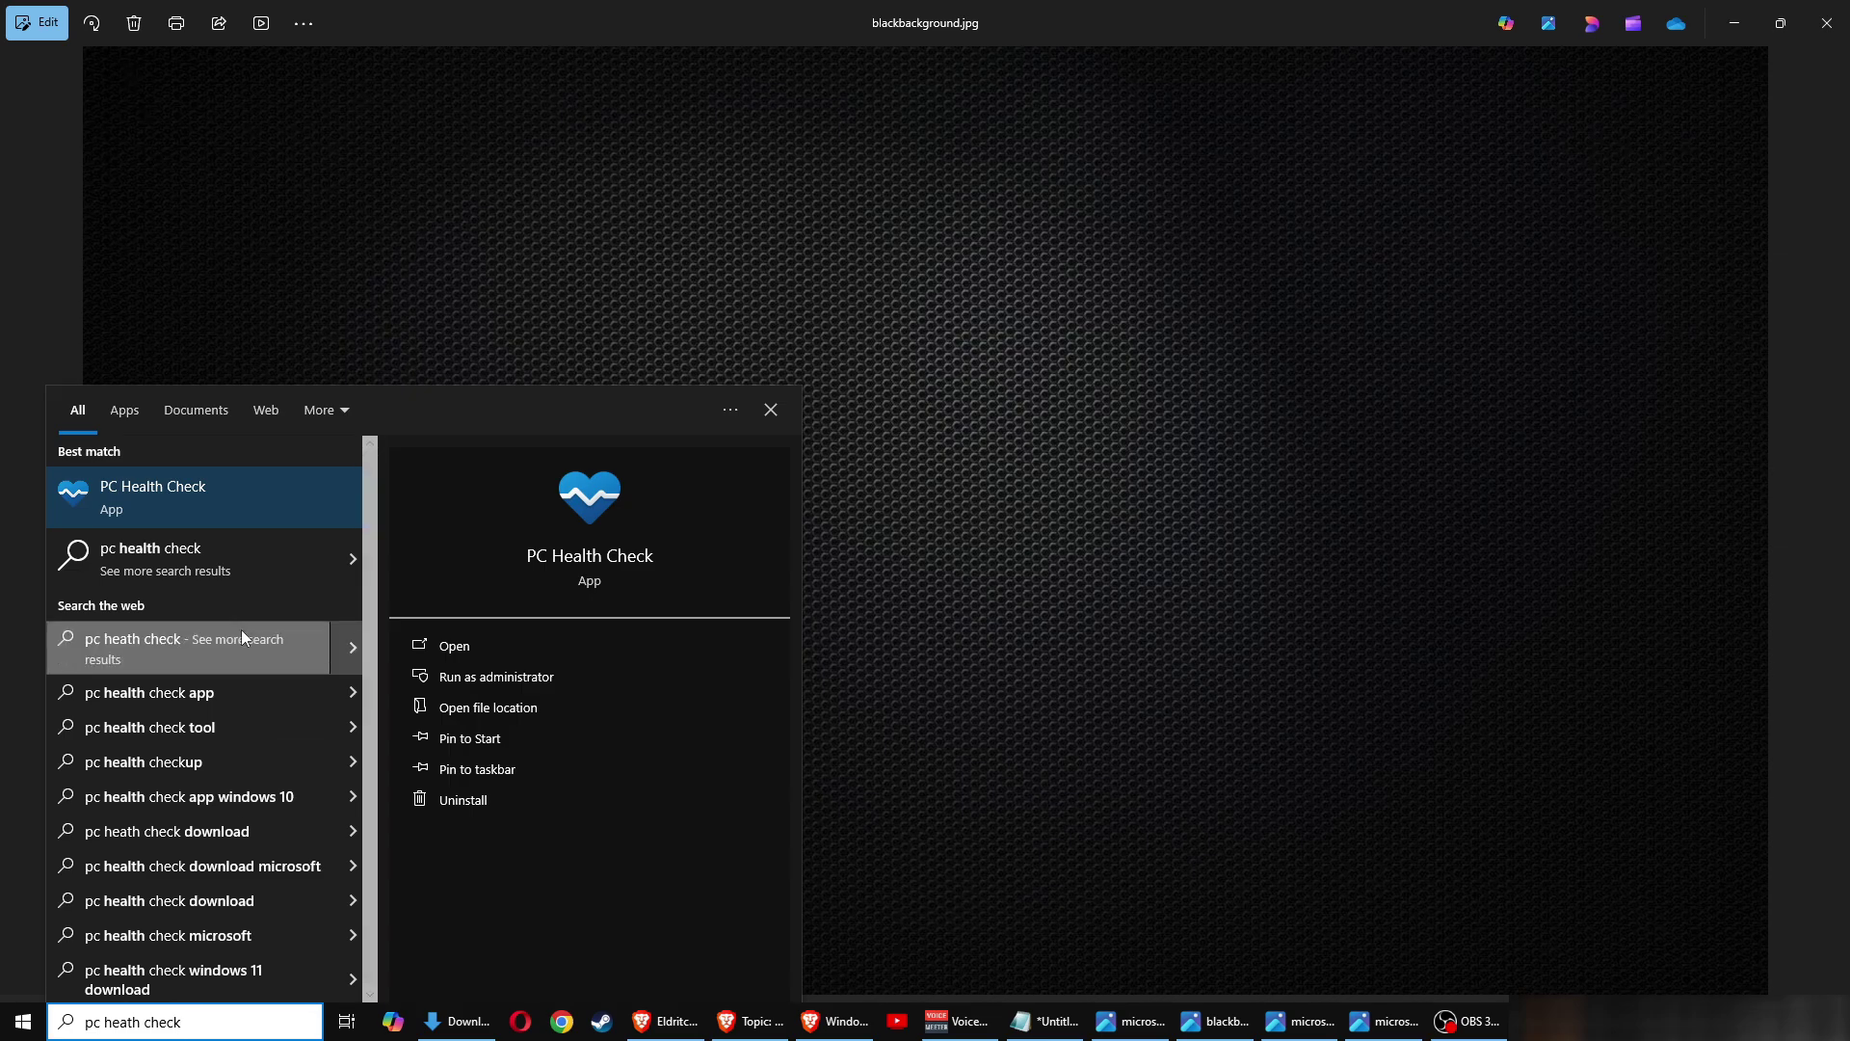
- Open PC Health Check, and load Microsoft's "How to use the PC Health Check app" support article in a new browser tab
{"action": "left_click", "coordinate": [141, 500]}
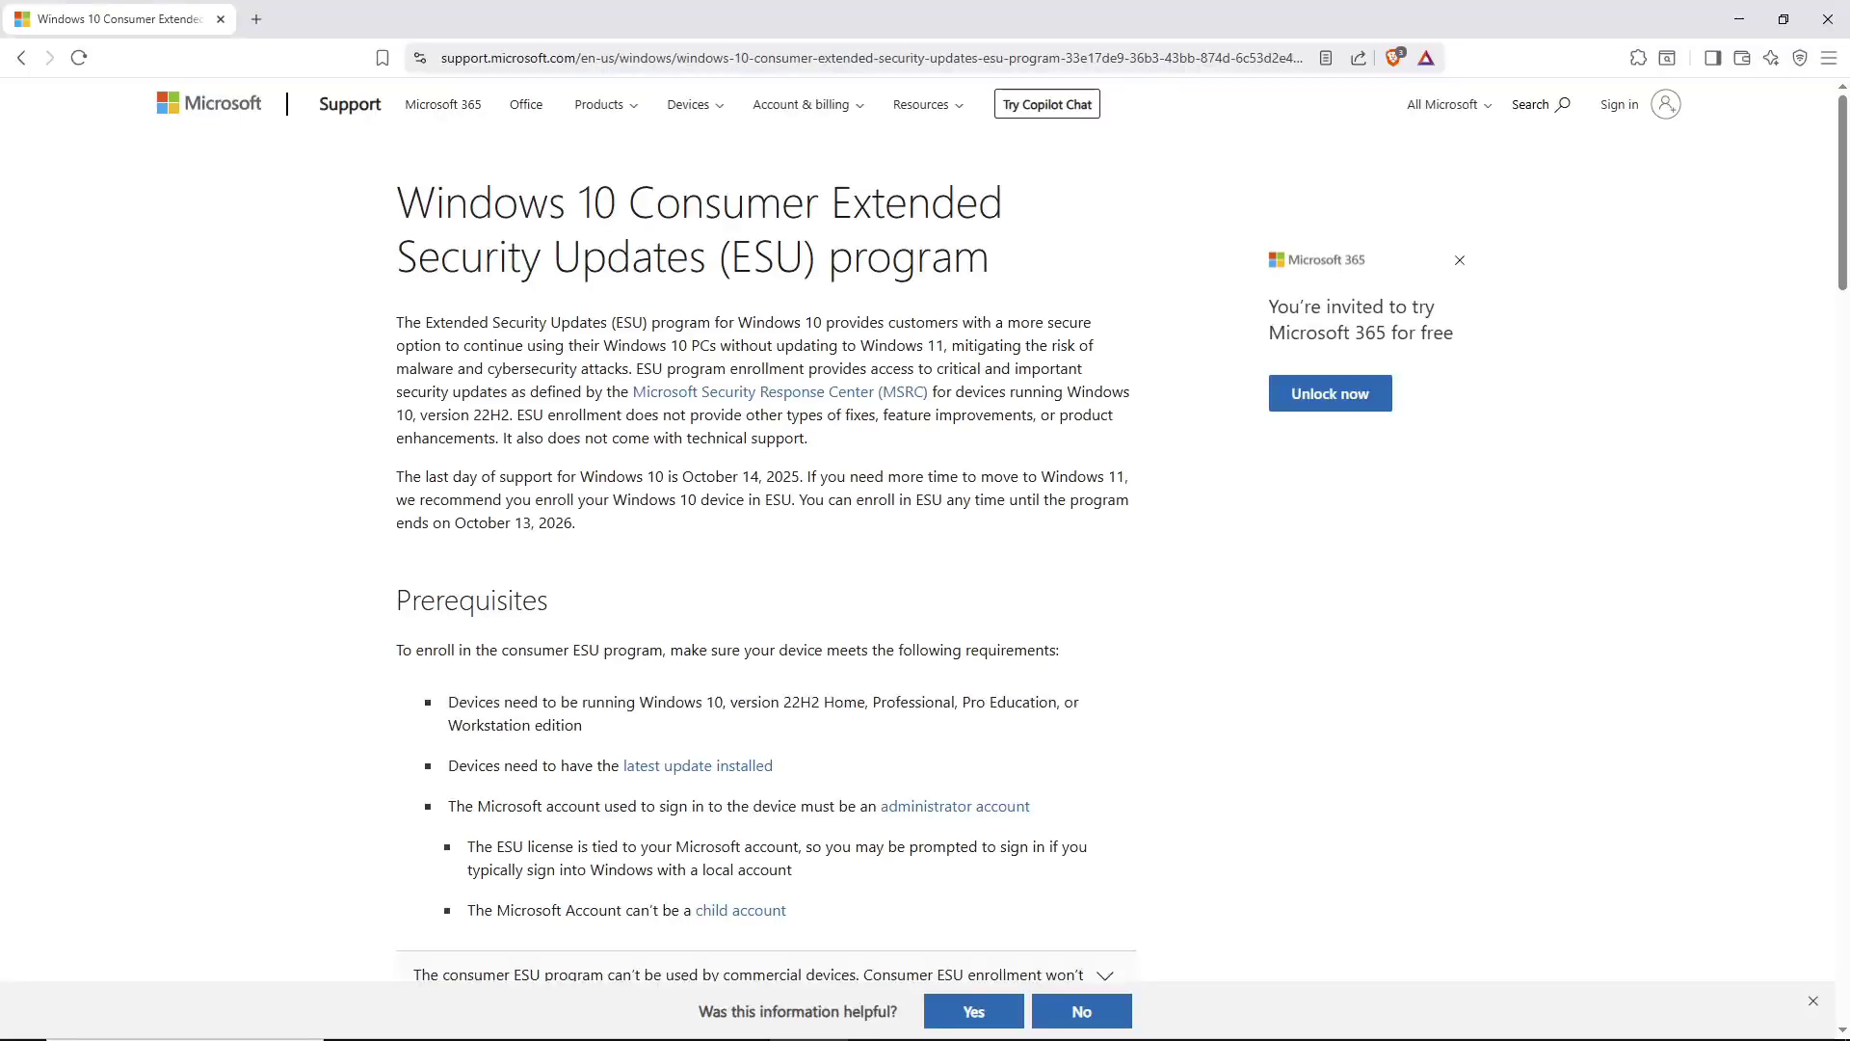
{"action": "left_click", "coordinate": [257, 23]}
{"action": "type", "text": "https://support.microsoft.com/en-us/windows/how-to-use-the-pc-health-check-app-9c8abd9b-03ba-4e67-81ef-36f37caa7844"}
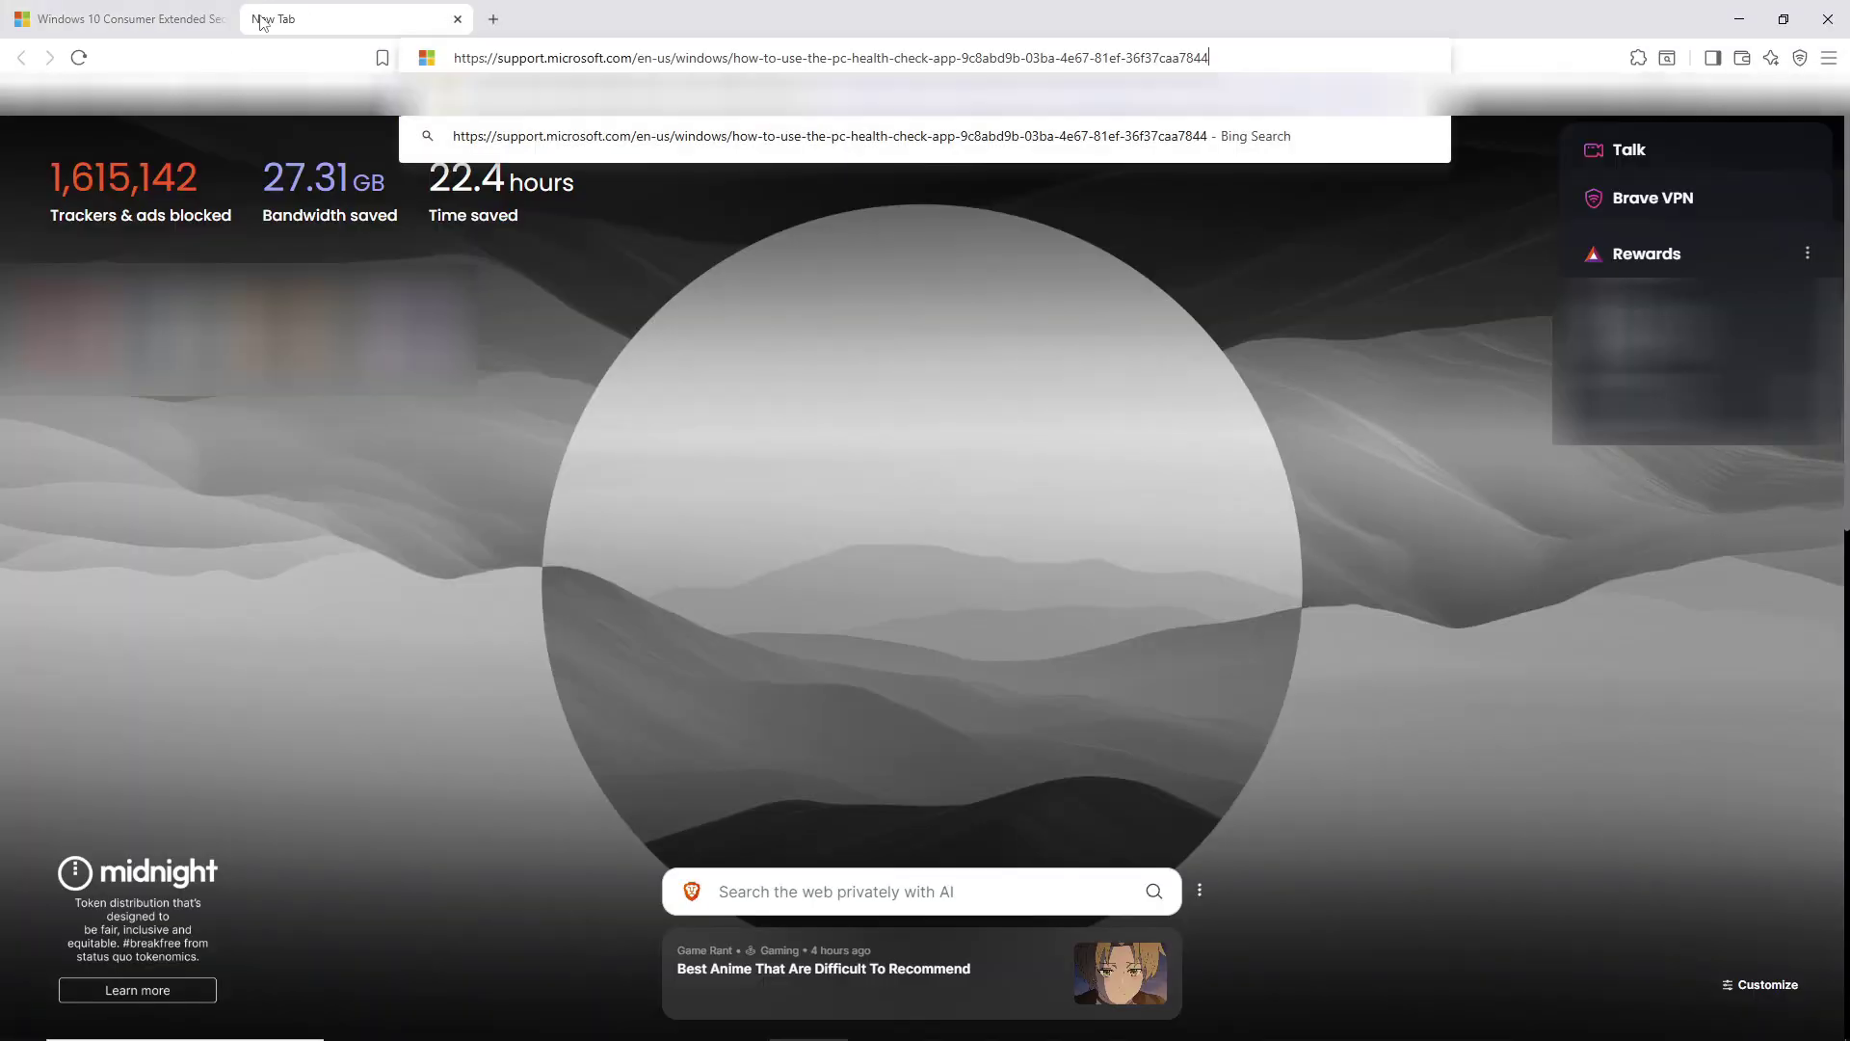
{"action": "key", "text": "Return"}
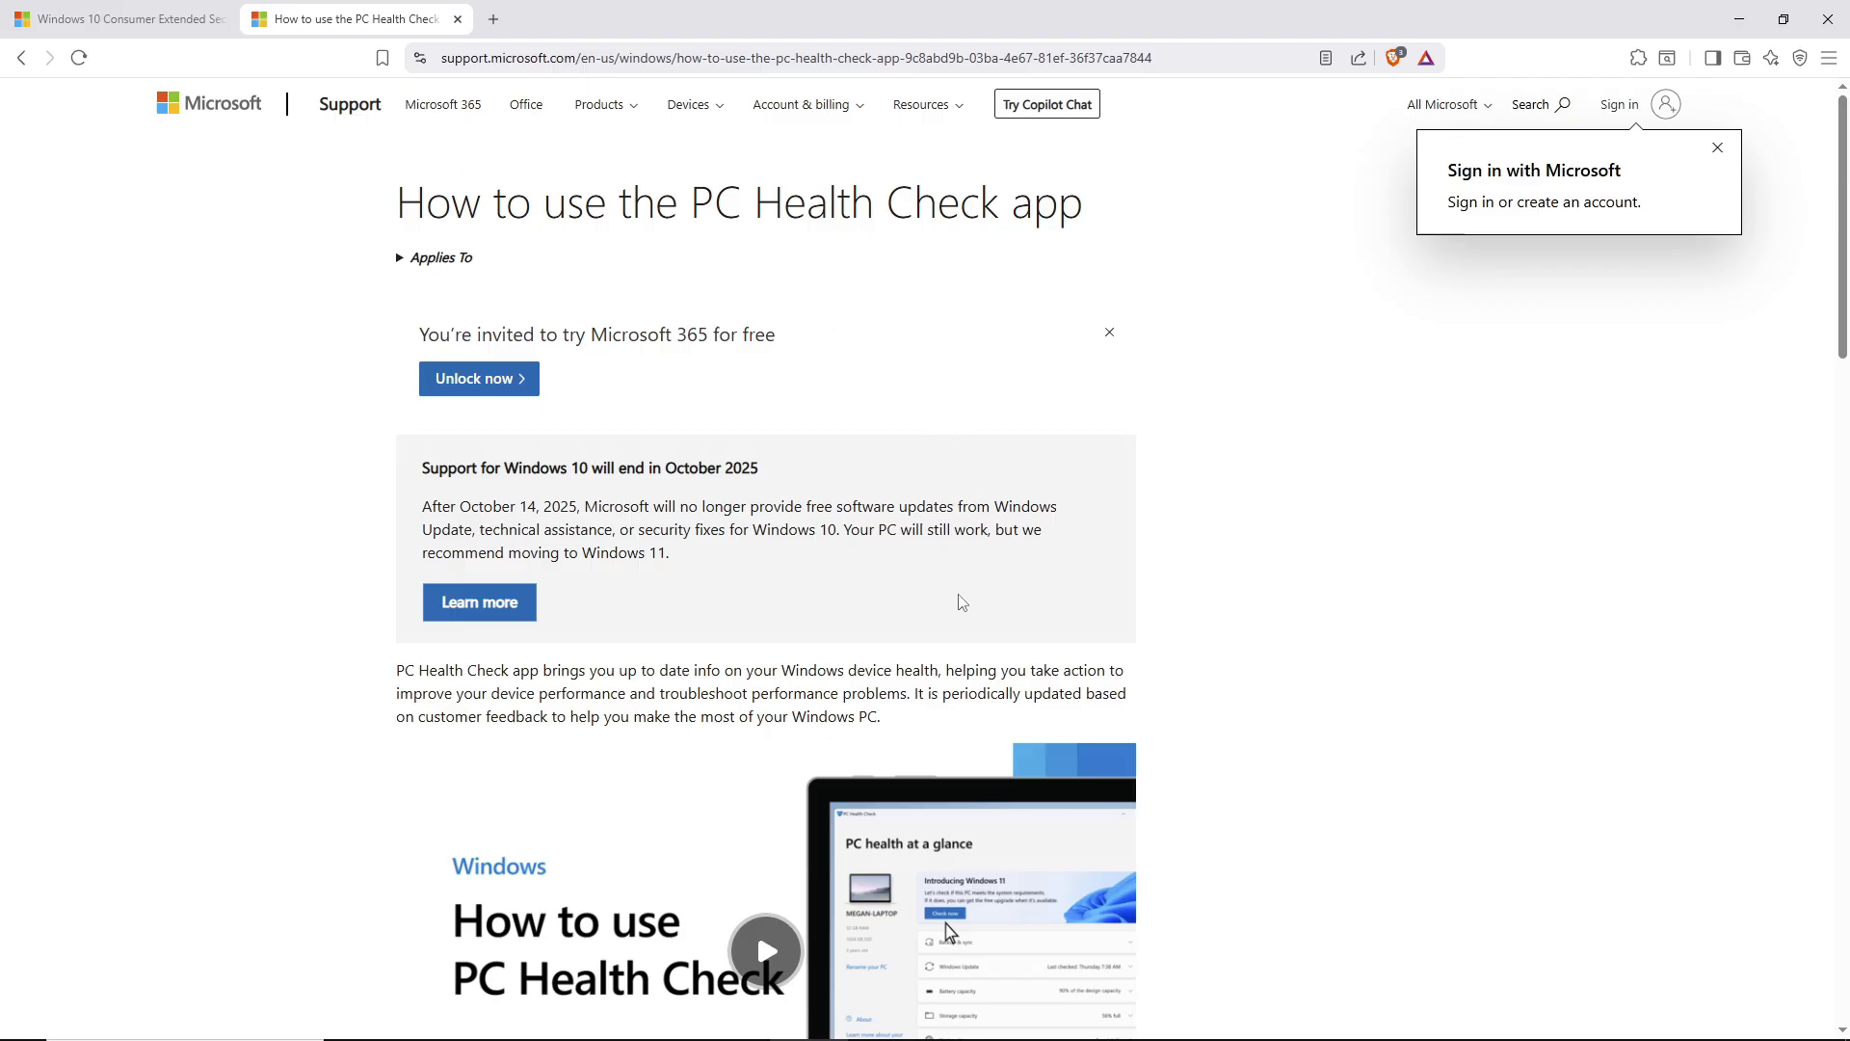
- Try to download the PC Health Check installer through the link under "How to open PC Health Check", cancelling the save
{"action": "scroll", "coordinate": [959, 597], "scroll_direction": "down", "scroll_amount": 5}
{"action": "scroll", "coordinate": [954, 583], "scroll_direction": "down", "scroll_amount": 3}
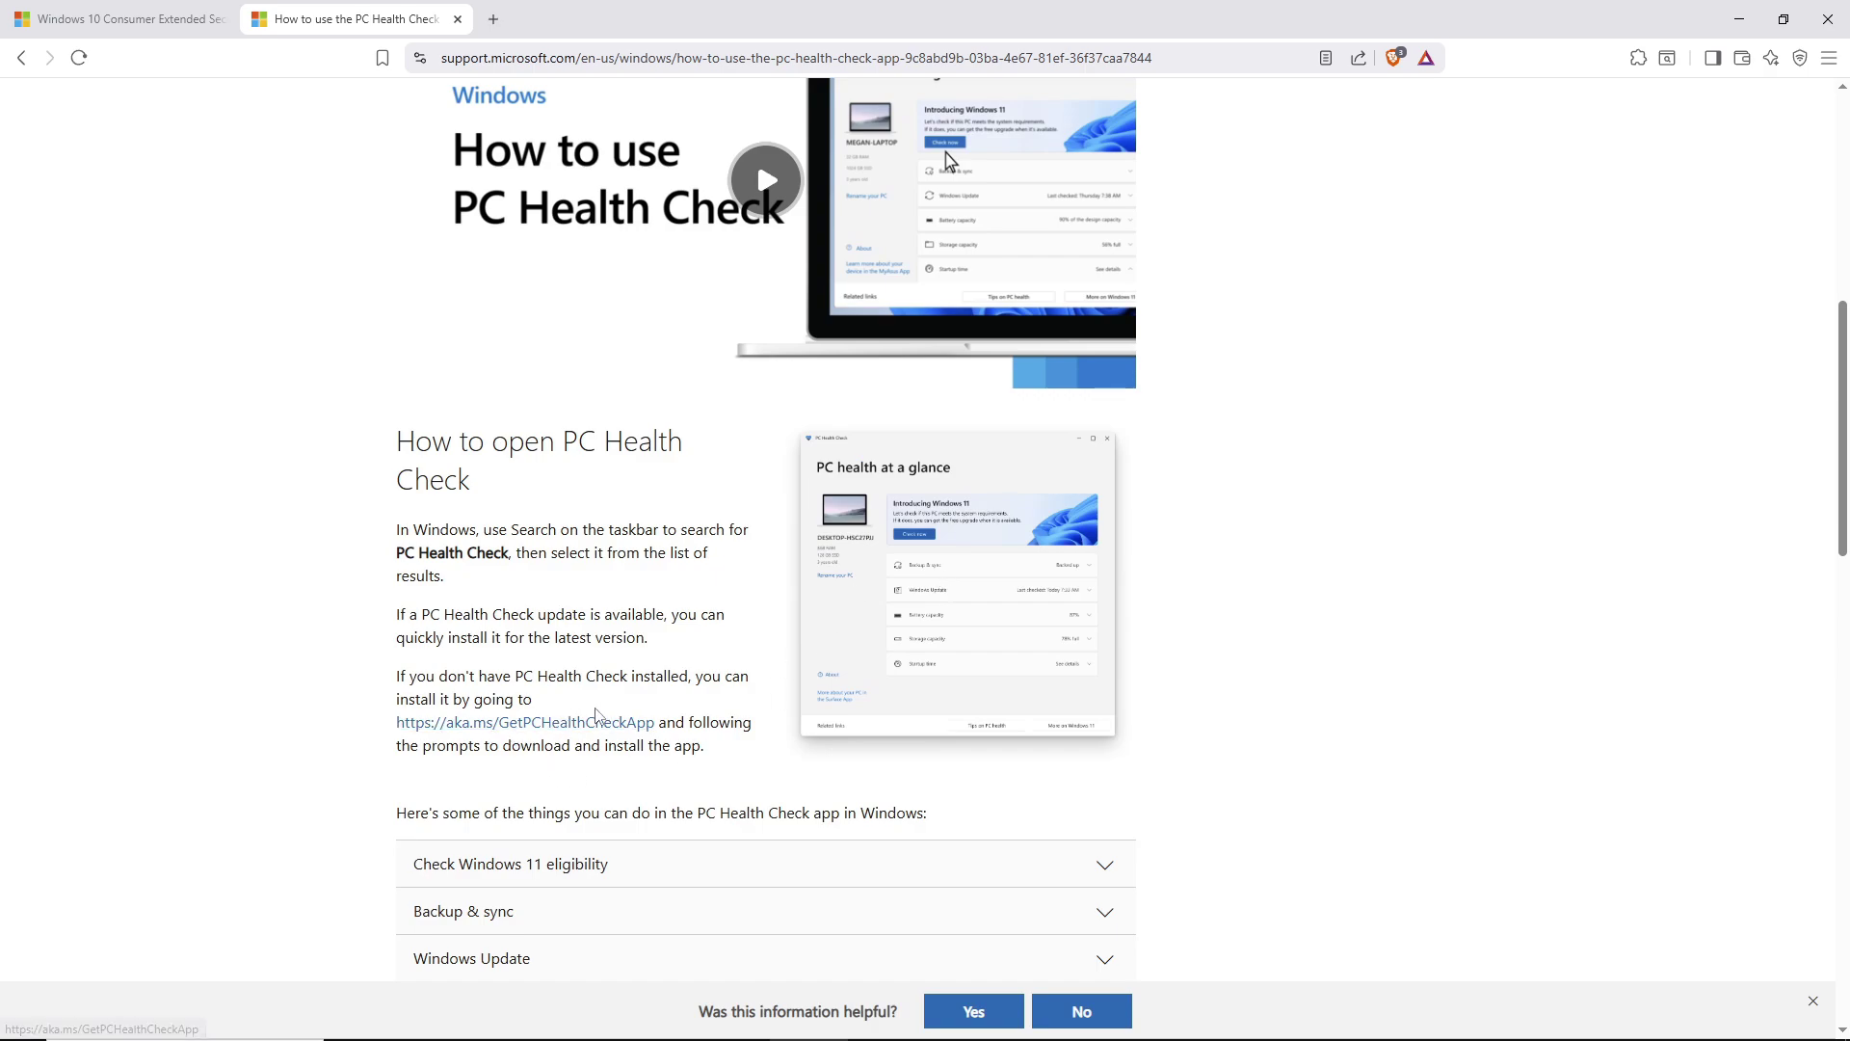
{"action": "left_click", "coordinate": [548, 724]}
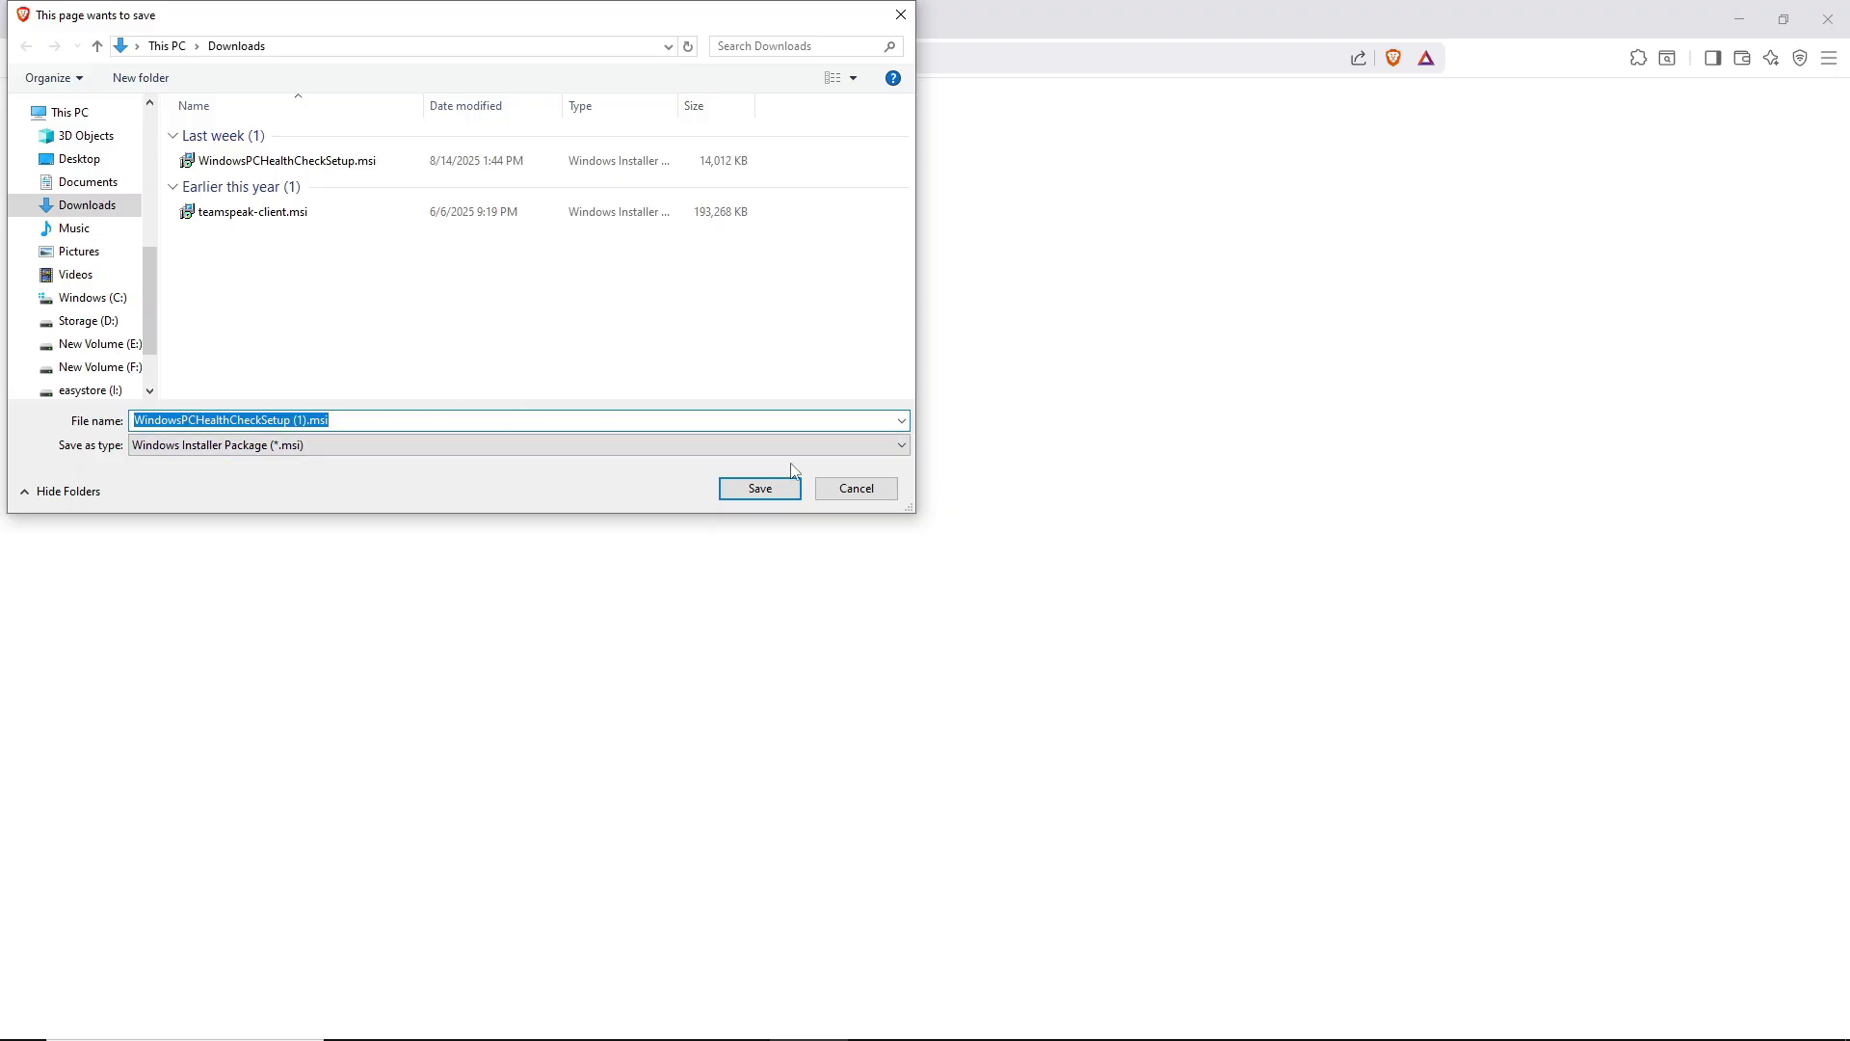
{"action": "left_click", "coordinate": [867, 496]}
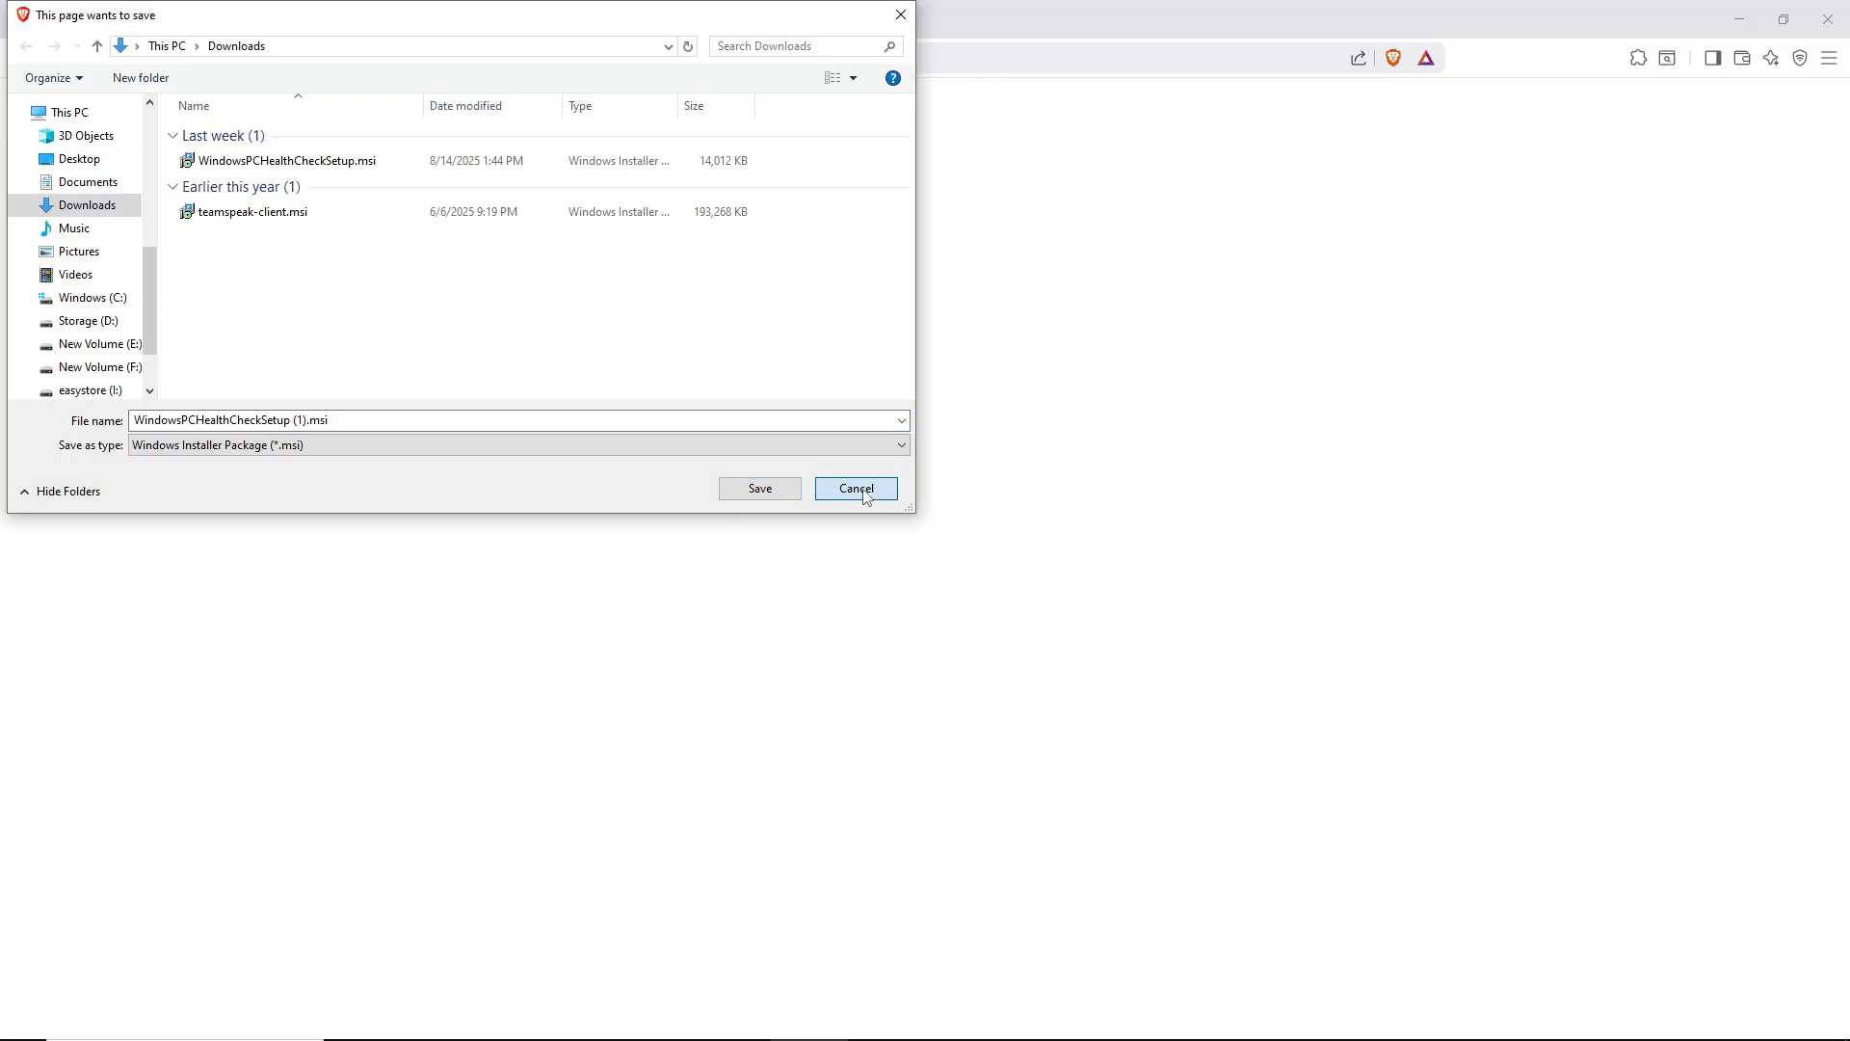
- Switch to PC Health Check and check whether this PC meets the Windows 11 system requirements
{"action": "left_click", "coordinate": [1445, 1034]}
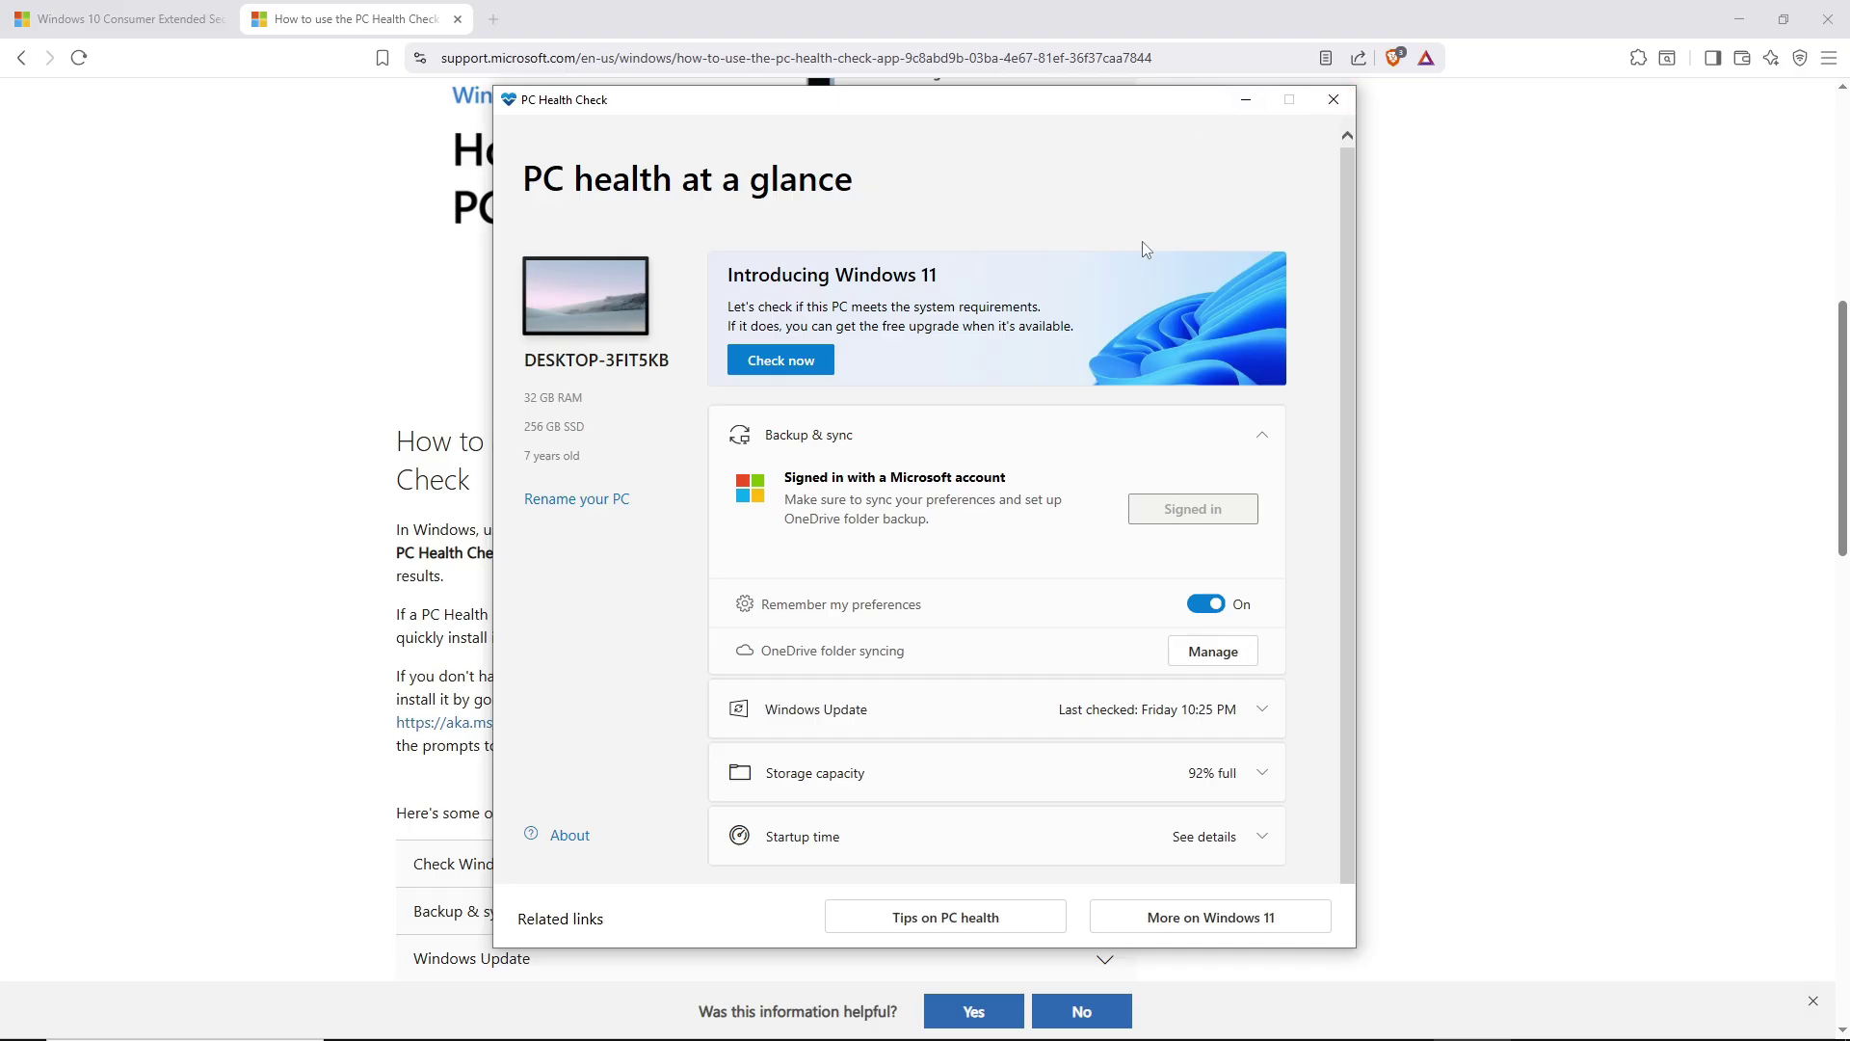
{"action": "left_click", "coordinate": [792, 371]}
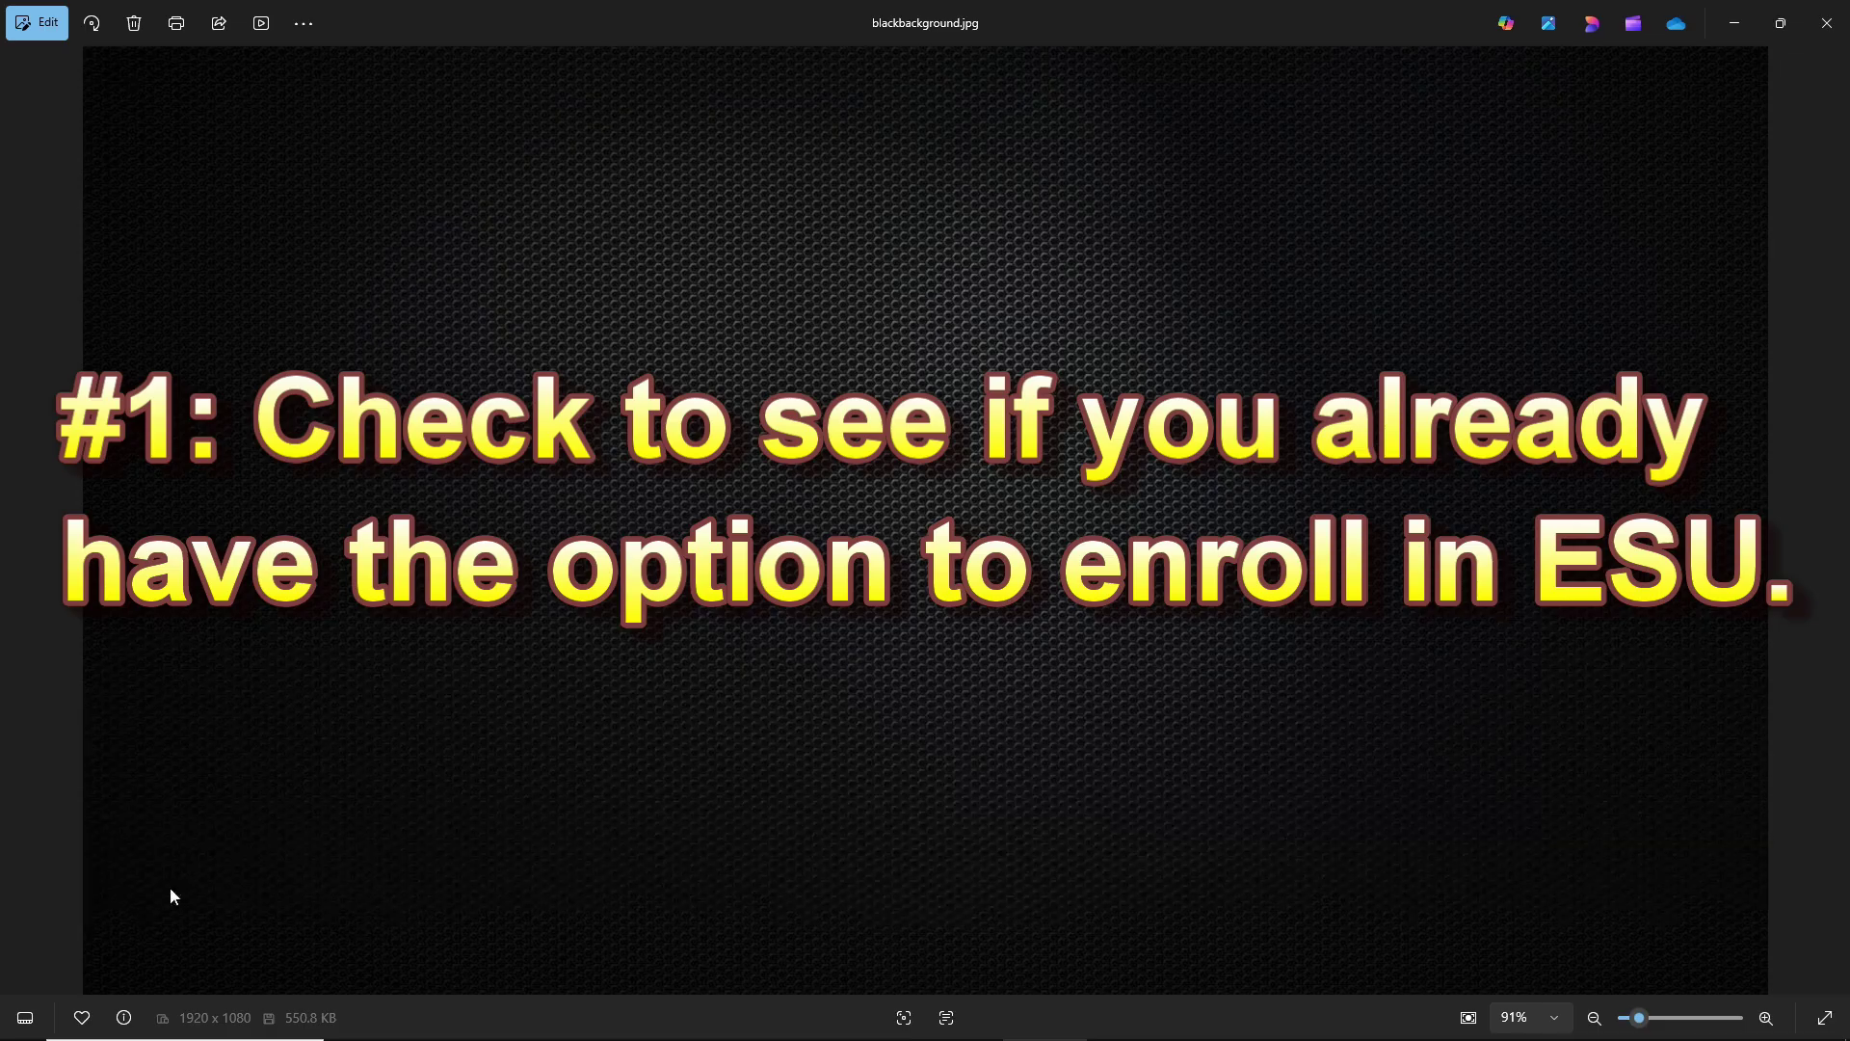
- Find and open Windows Settings, maximize its window, and go to Update & Security
{"action": "mouse_move", "coordinate": [214, 1027]}
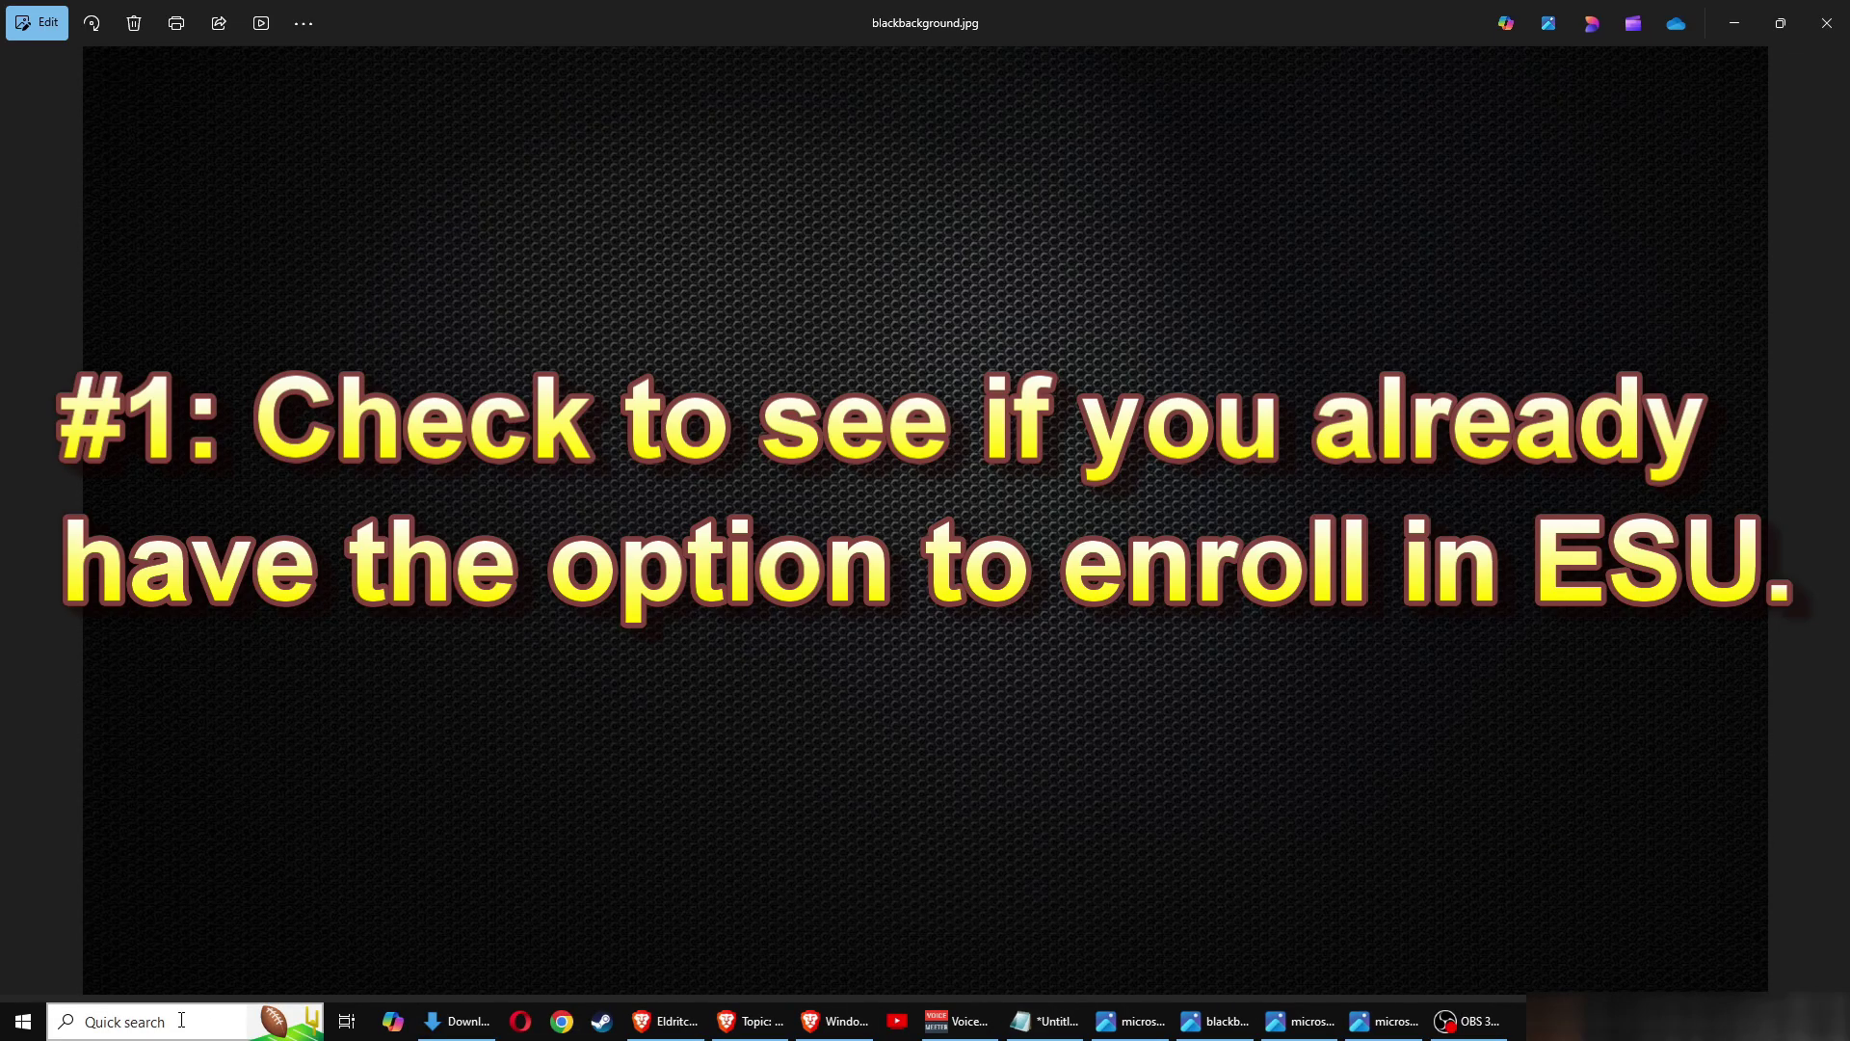
{"action": "left_click", "coordinate": [181, 1023]}
{"action": "type", "text": "settings"}
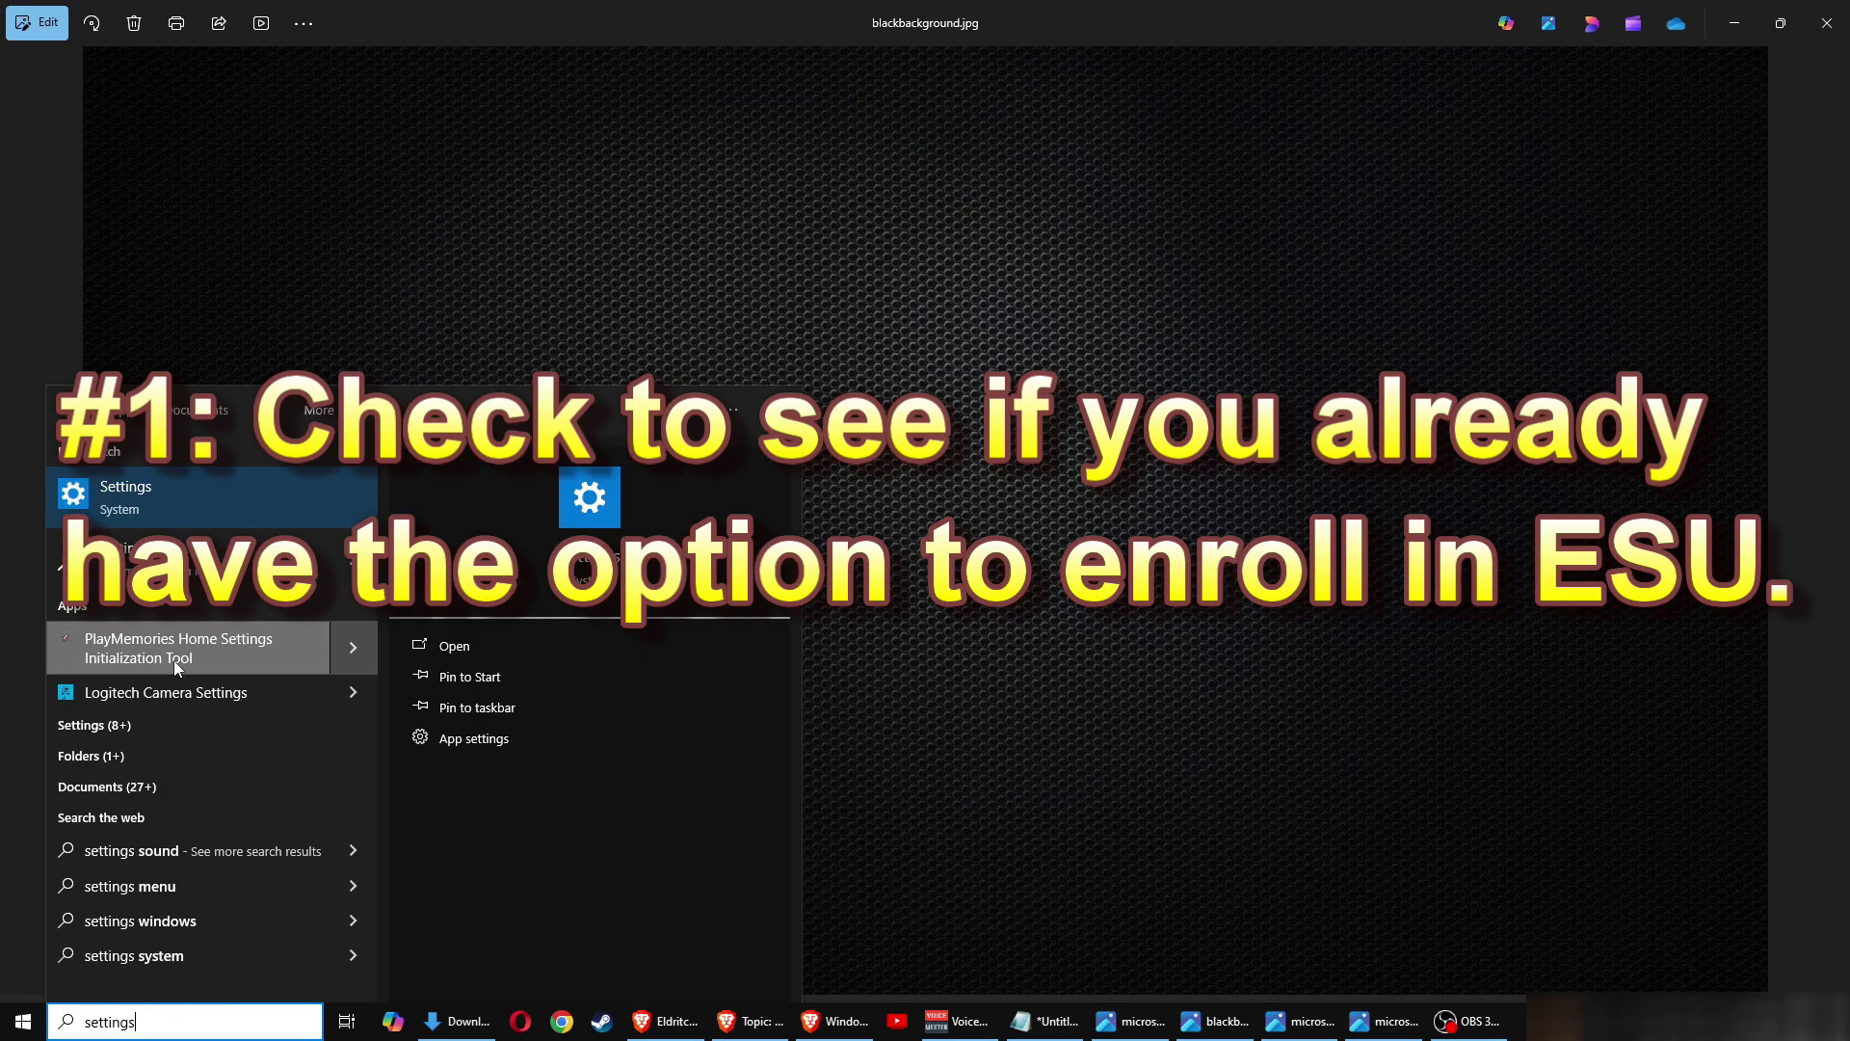
{"action": "left_click", "coordinate": [161, 499]}
{"action": "left_click_drag", "start_coordinate": [2, 154], "coordinate": [889, 160]}
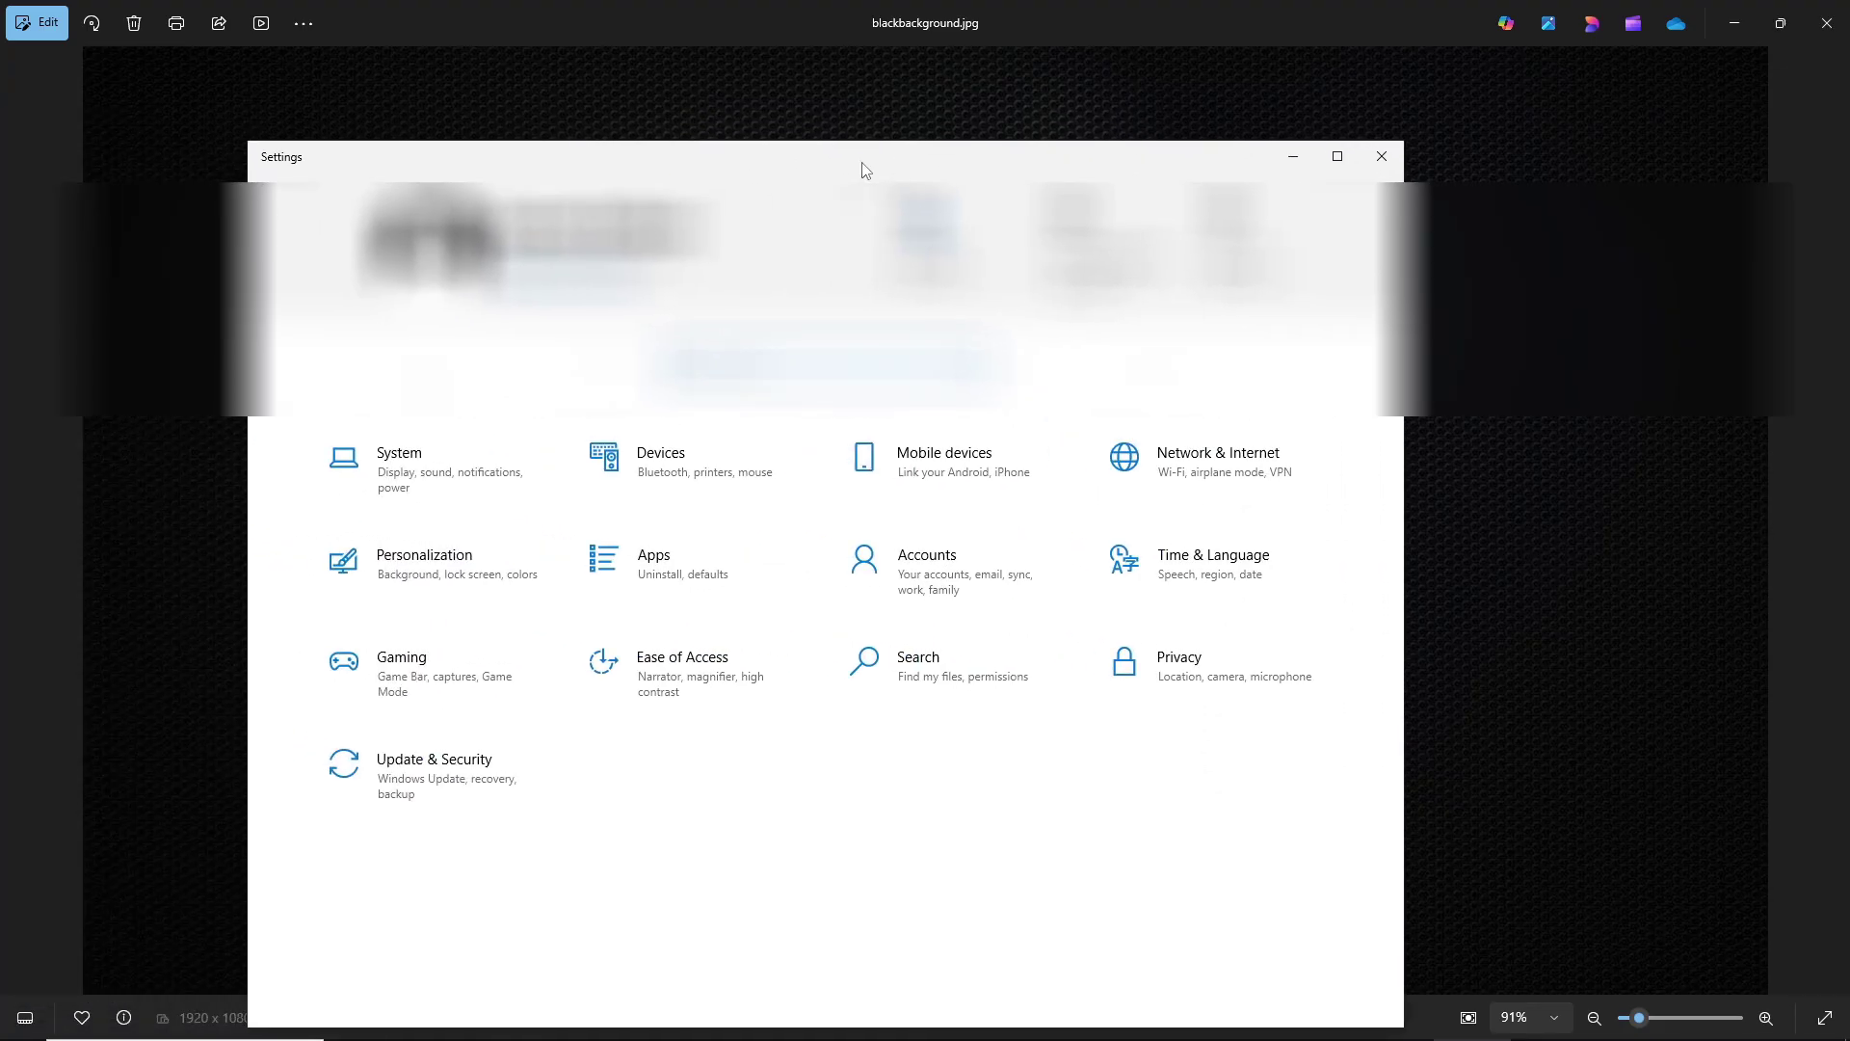
{"action": "double_click", "coordinate": [862, 170]}
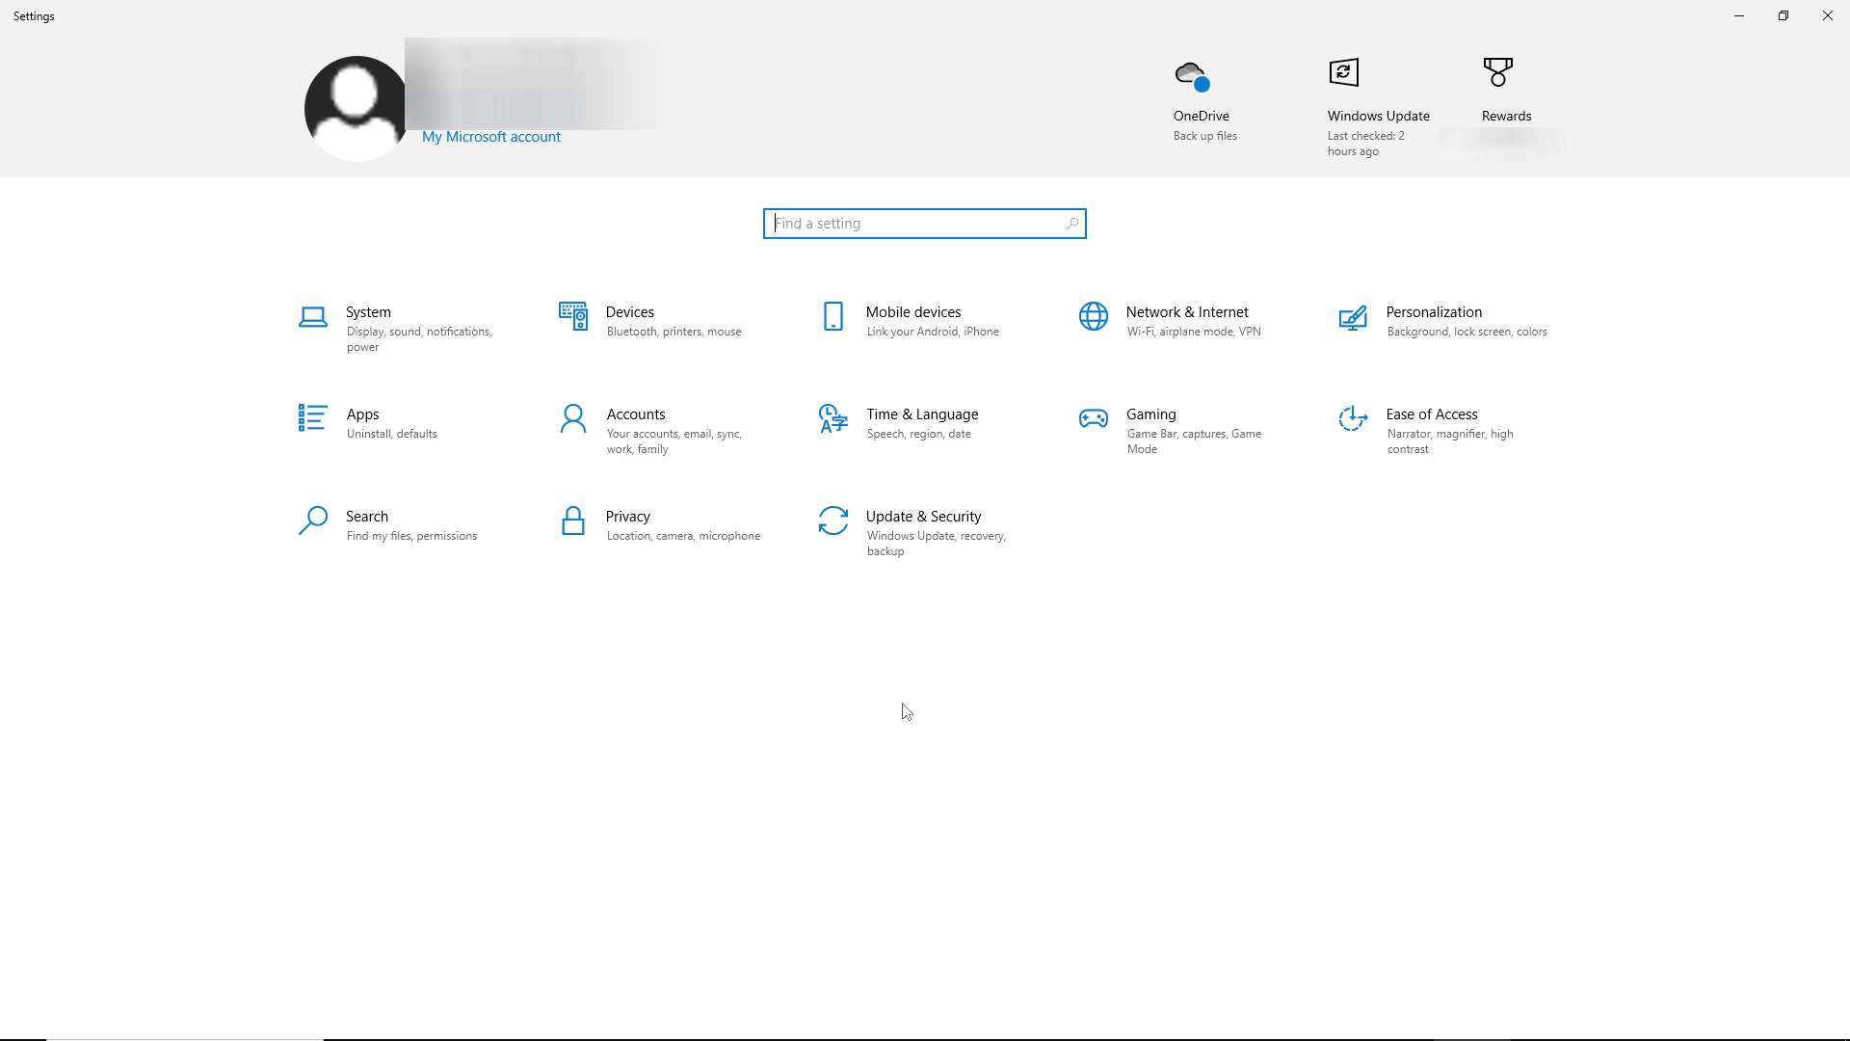
{"action": "left_click", "coordinate": [923, 556]}
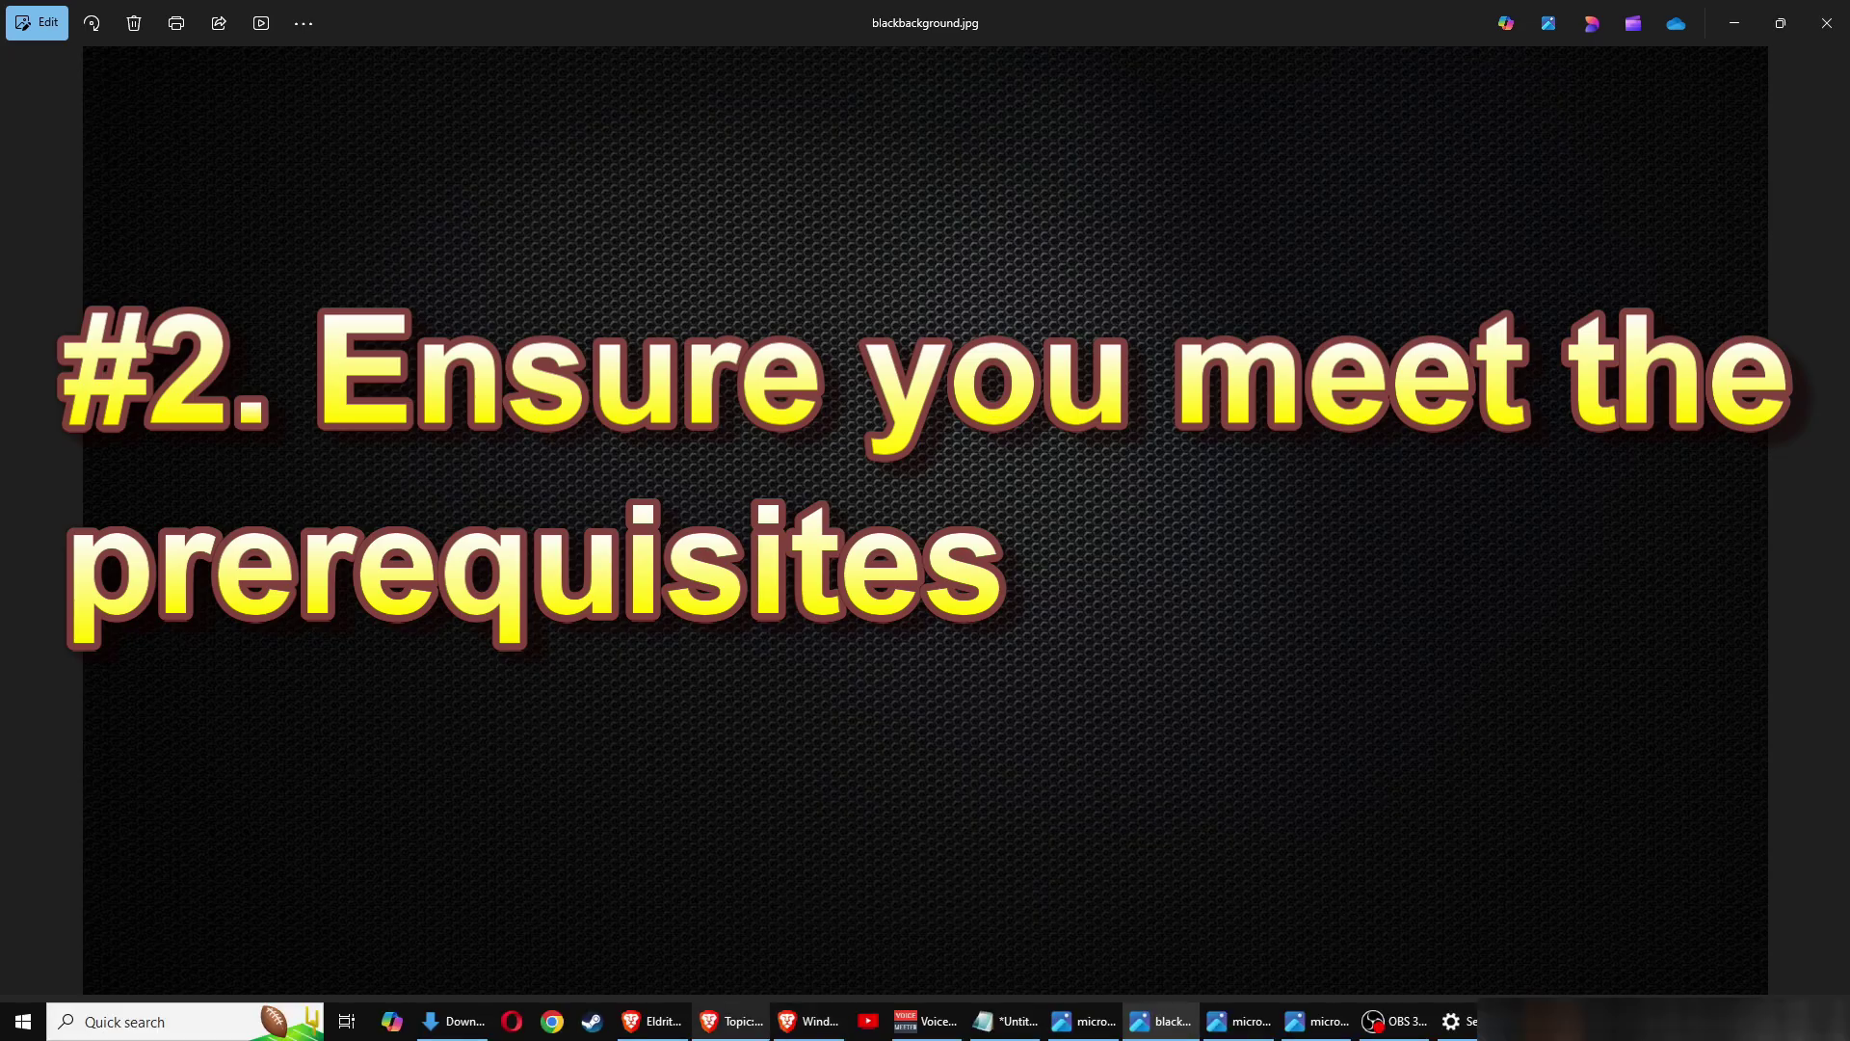
- Examine the prerequisites on the Windows 10 Consumer ESU support page, and switch to the Windows Update settings
{"action": "mouse_move", "coordinate": [808, 1021]}
{"action": "left_click", "coordinate": [930, 978]}
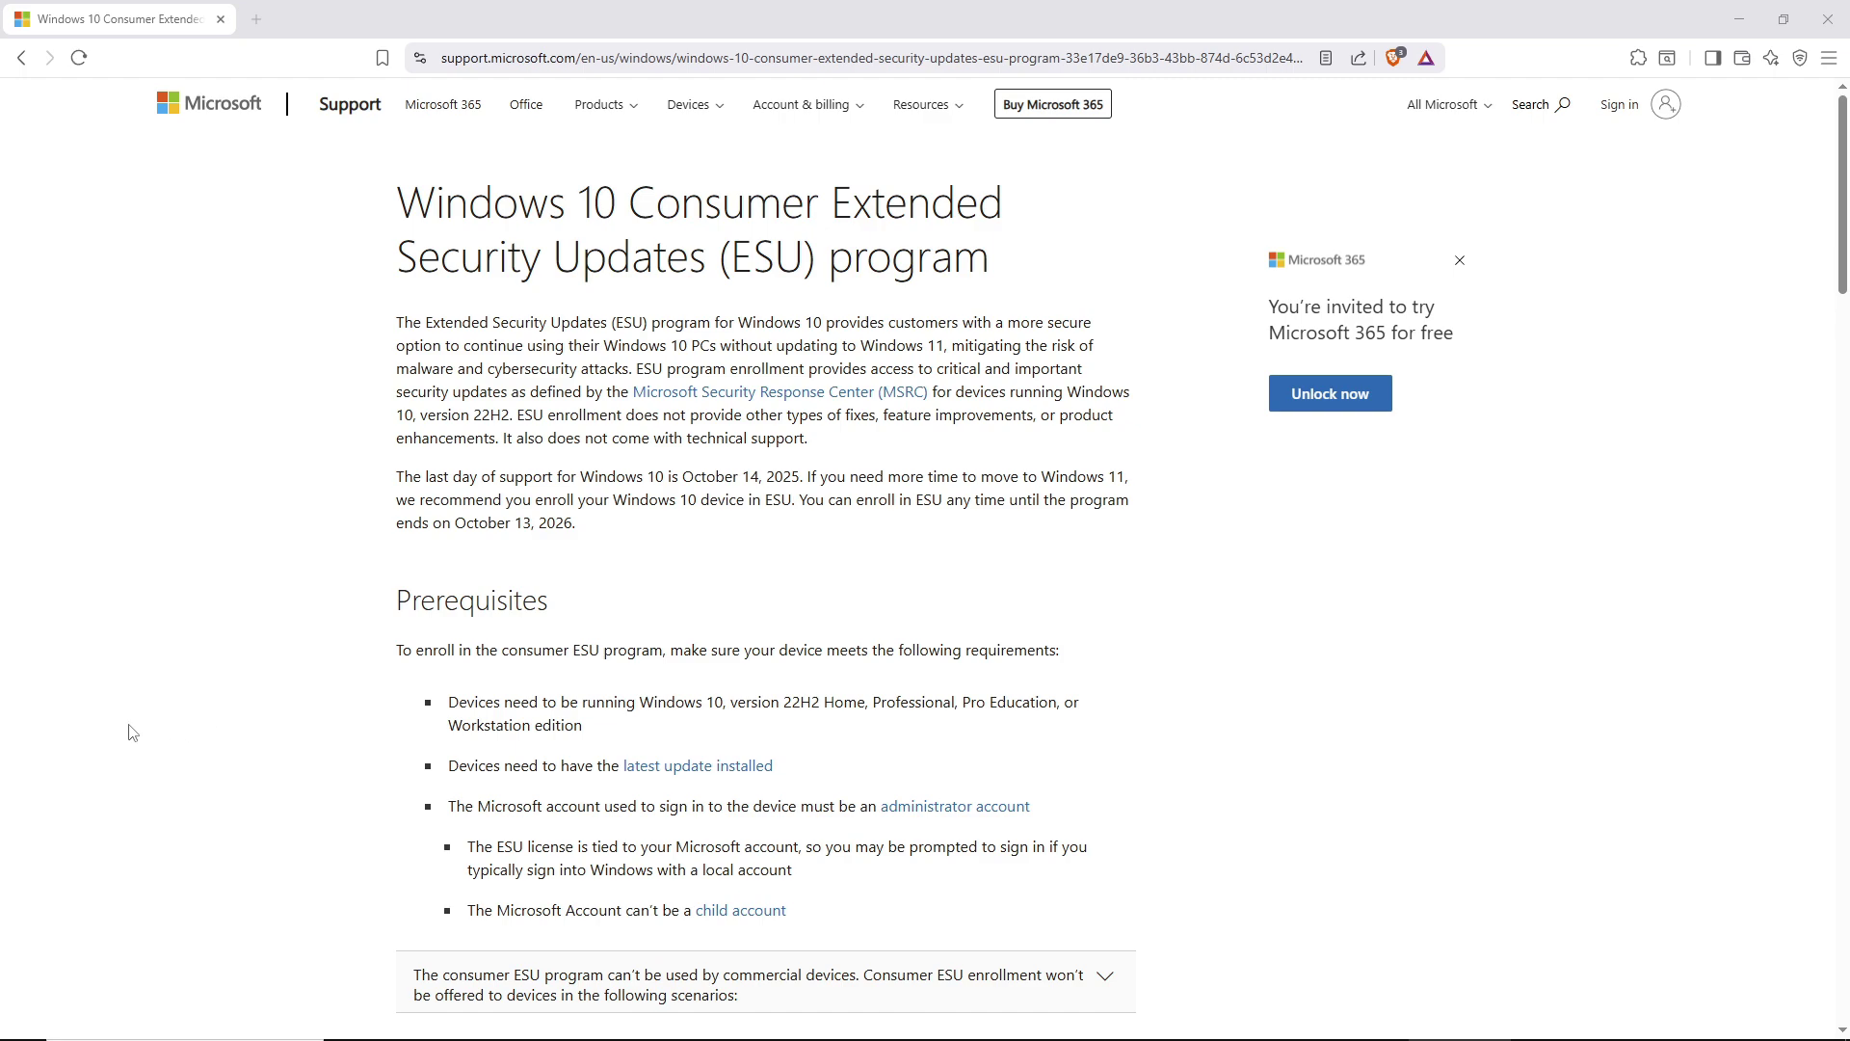
{"action": "scroll", "coordinate": [804, 508], "scroll_direction": "down", "scroll_amount": 3}
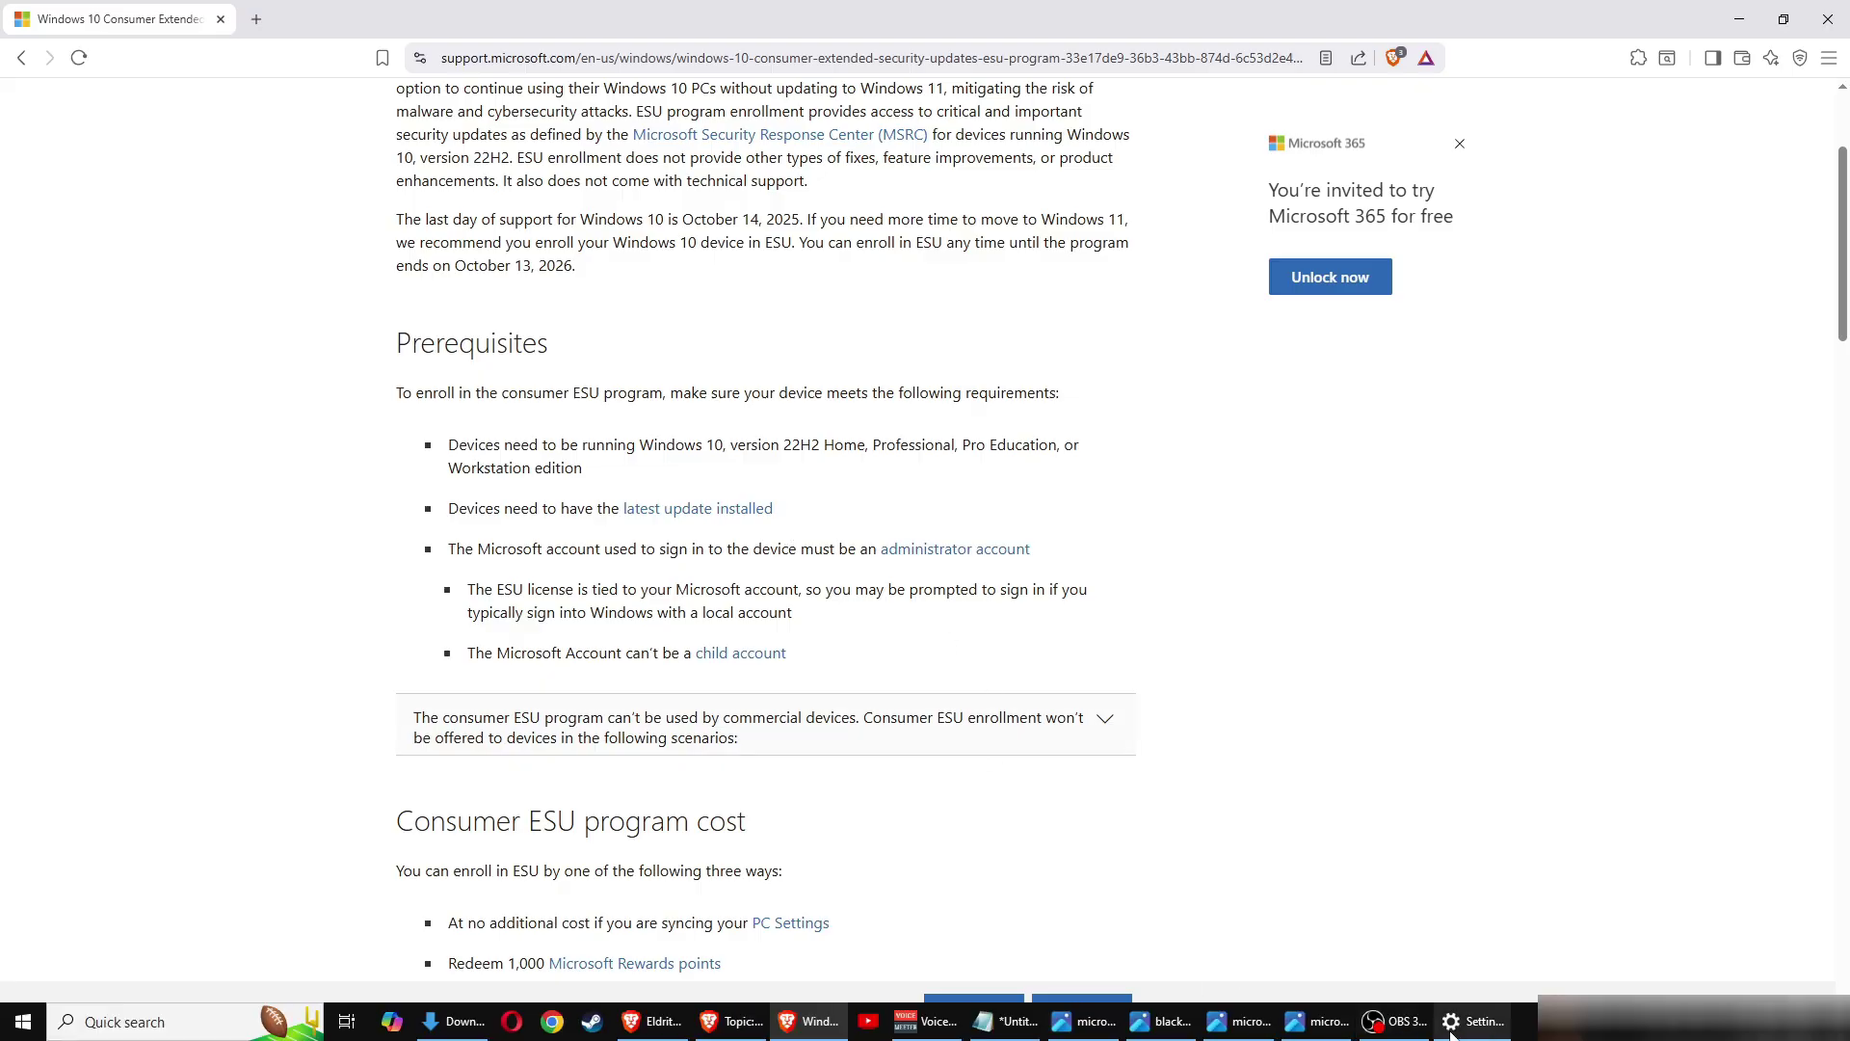
{"action": "left_click", "coordinate": [1438, 1027]}
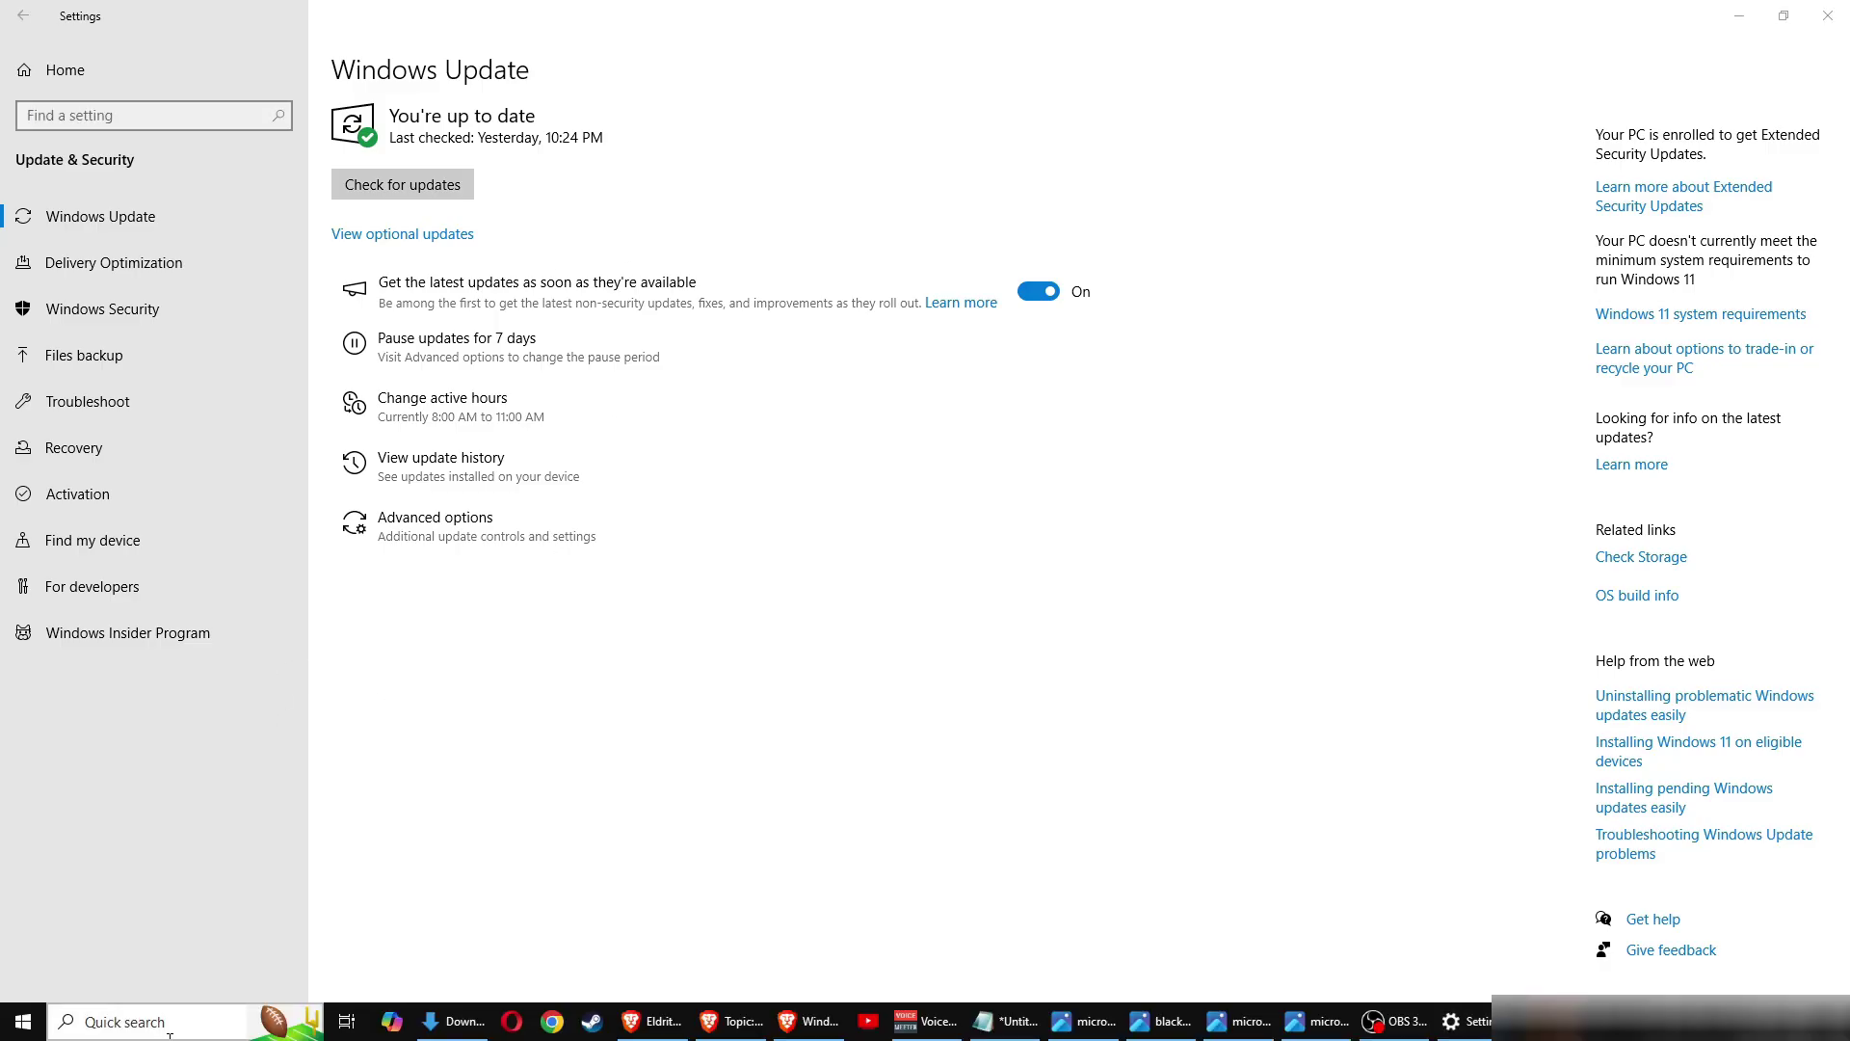
{"action": "left_click", "coordinate": [170, 1034]}
{"action": "type", "text": "sett"}
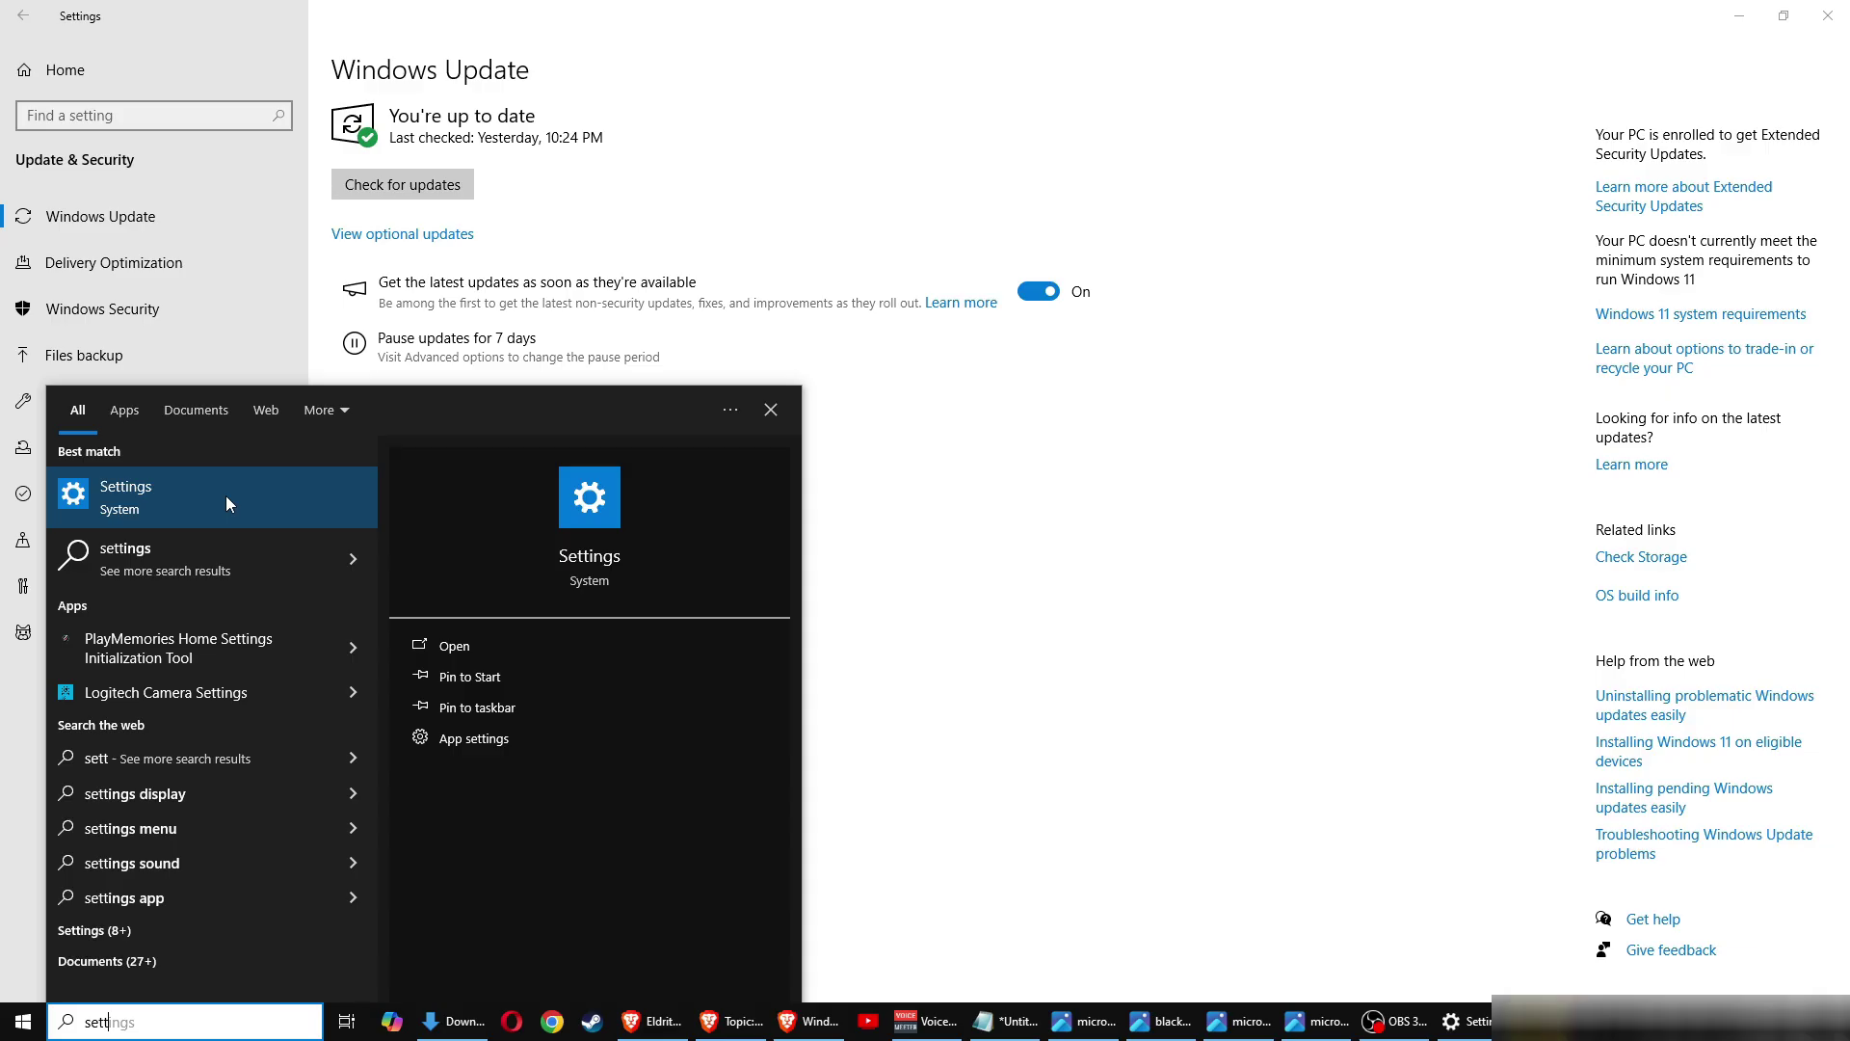
{"action": "left_click", "coordinate": [771, 172]}
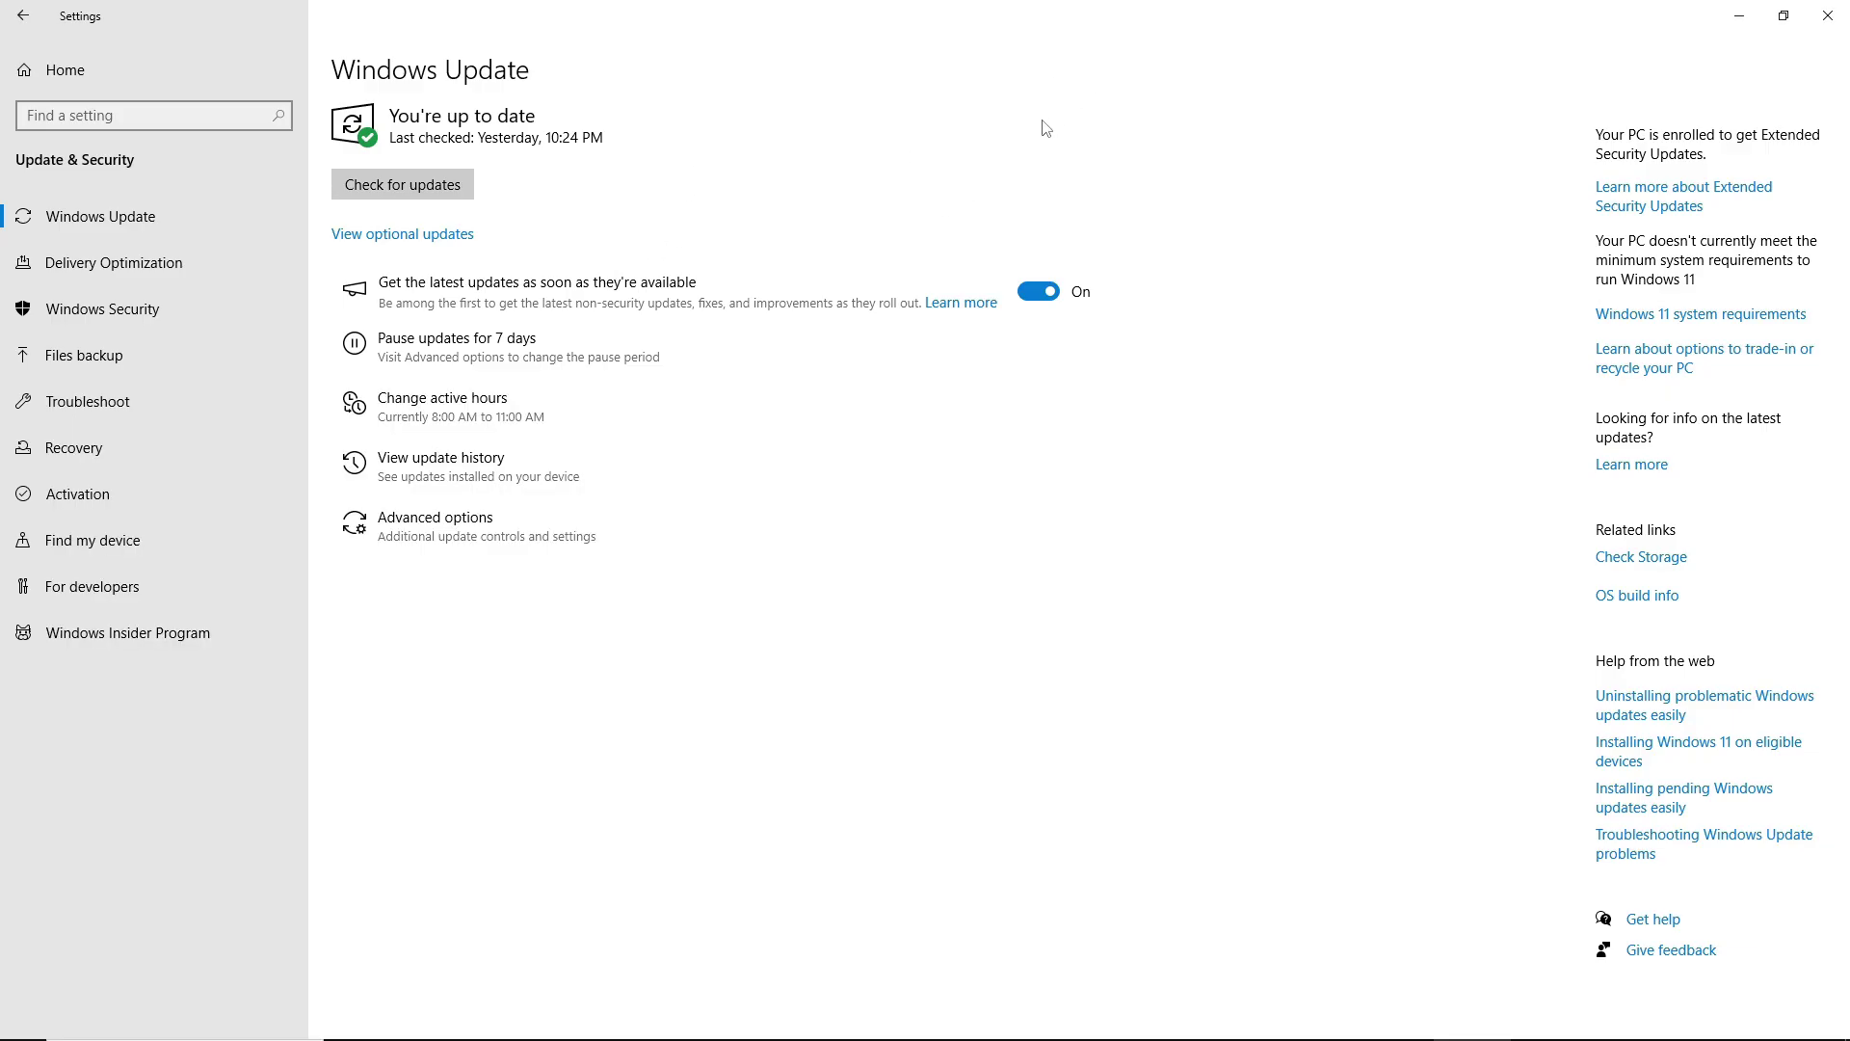
- View the Windows update history, return to Windows Update to check for updates, and minimize Settings
{"action": "left_click", "coordinate": [529, 470]}
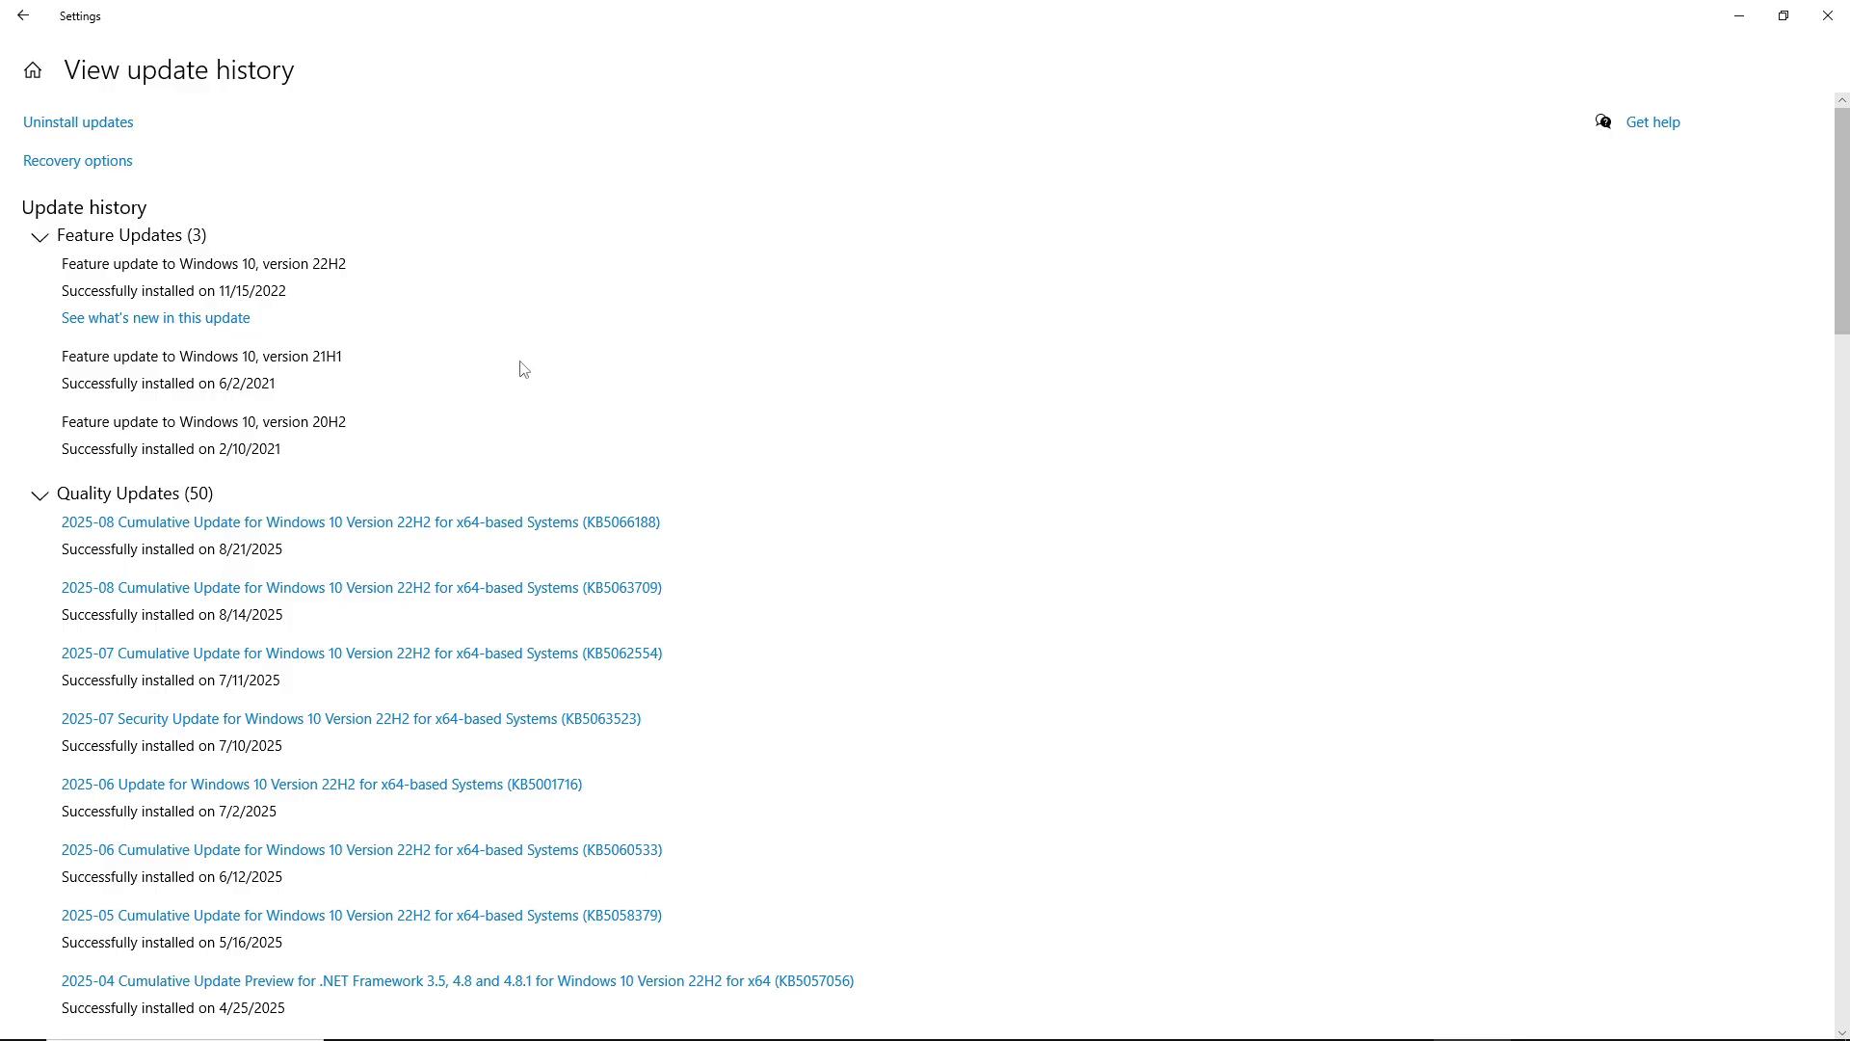
{"action": "left_click", "coordinate": [23, 17]}
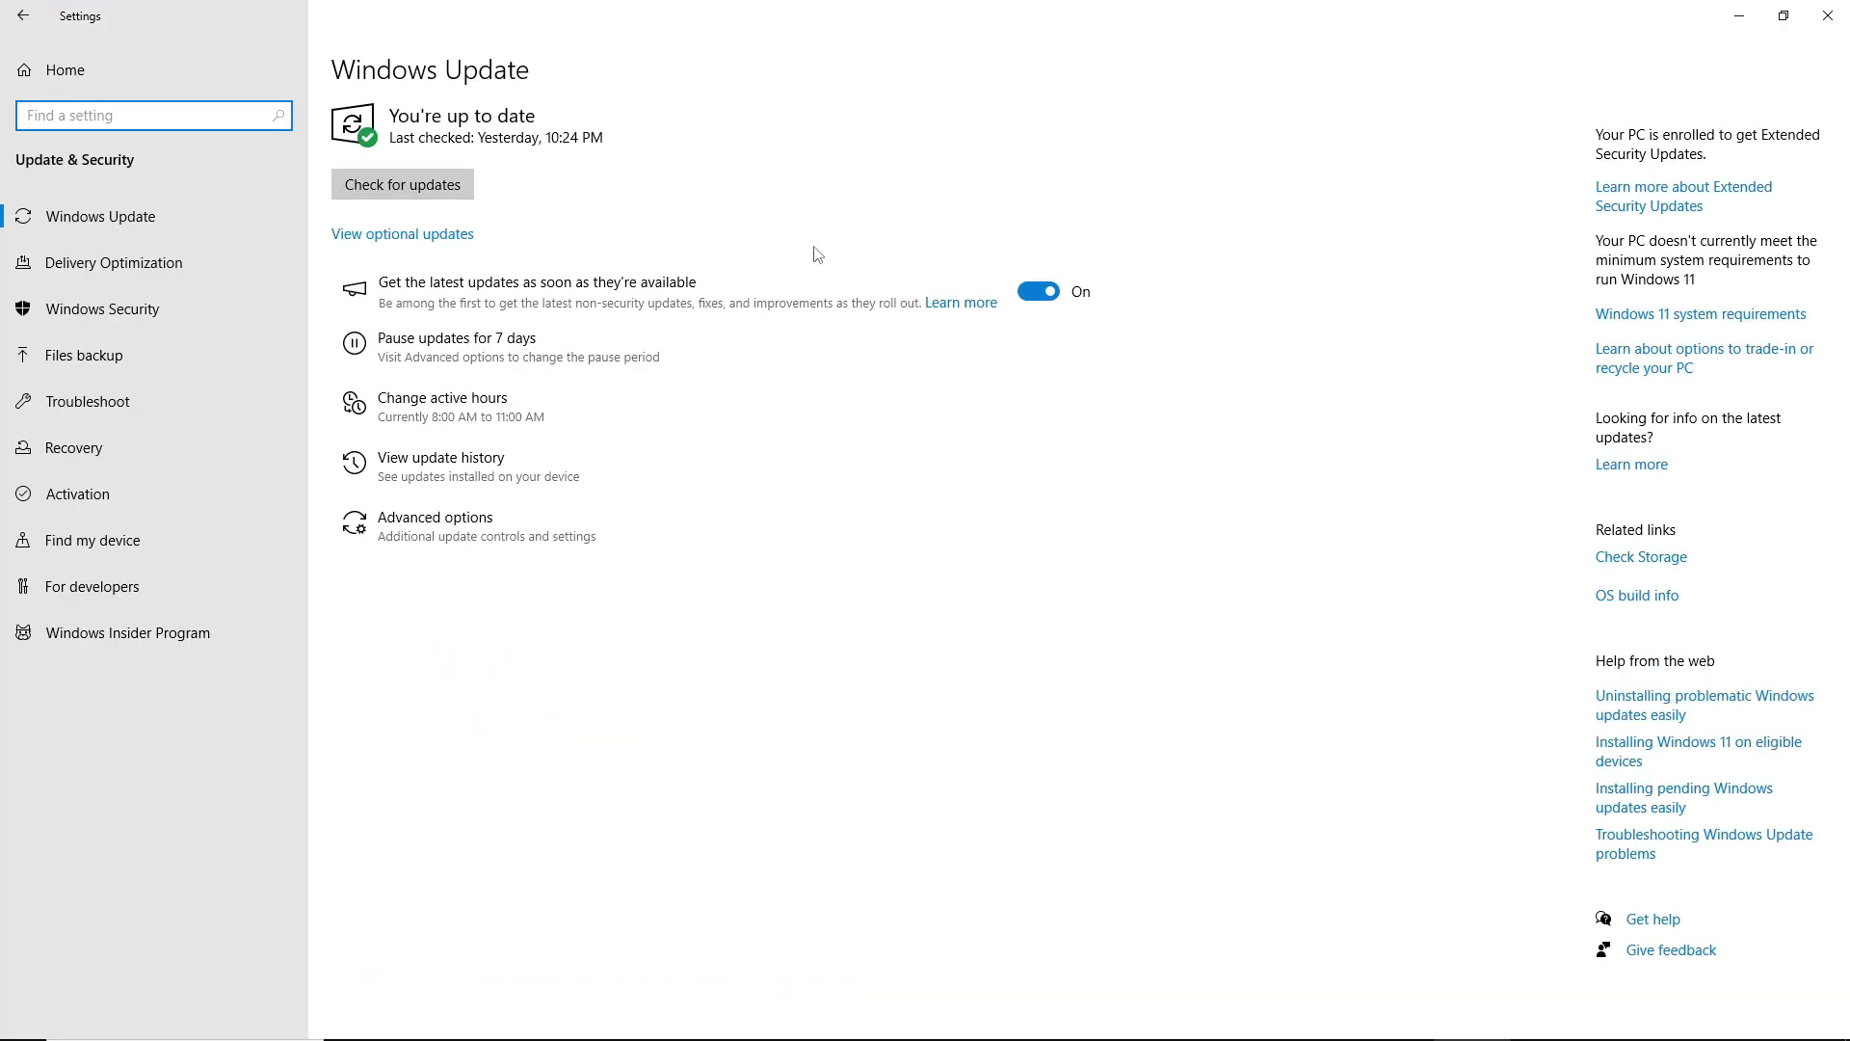
{"action": "left_click", "coordinate": [422, 187]}
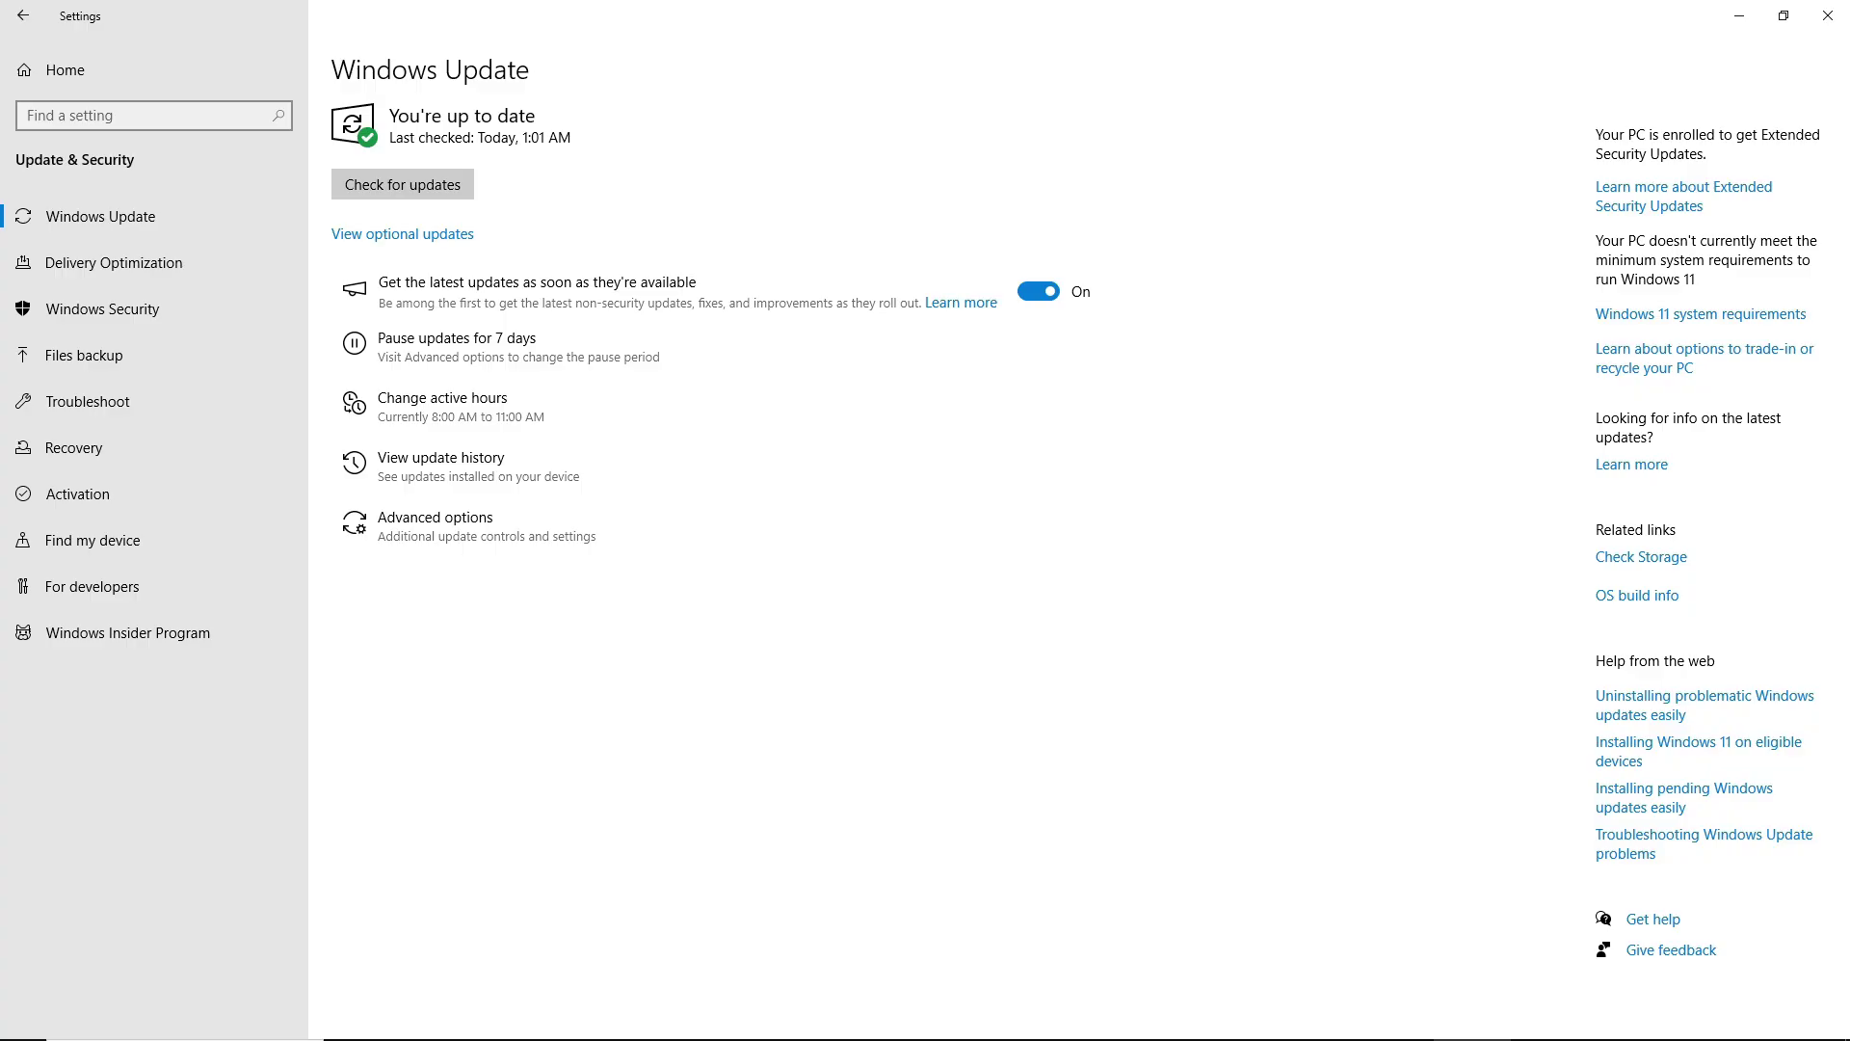
{"action": "left_click", "coordinate": [1739, 15]}
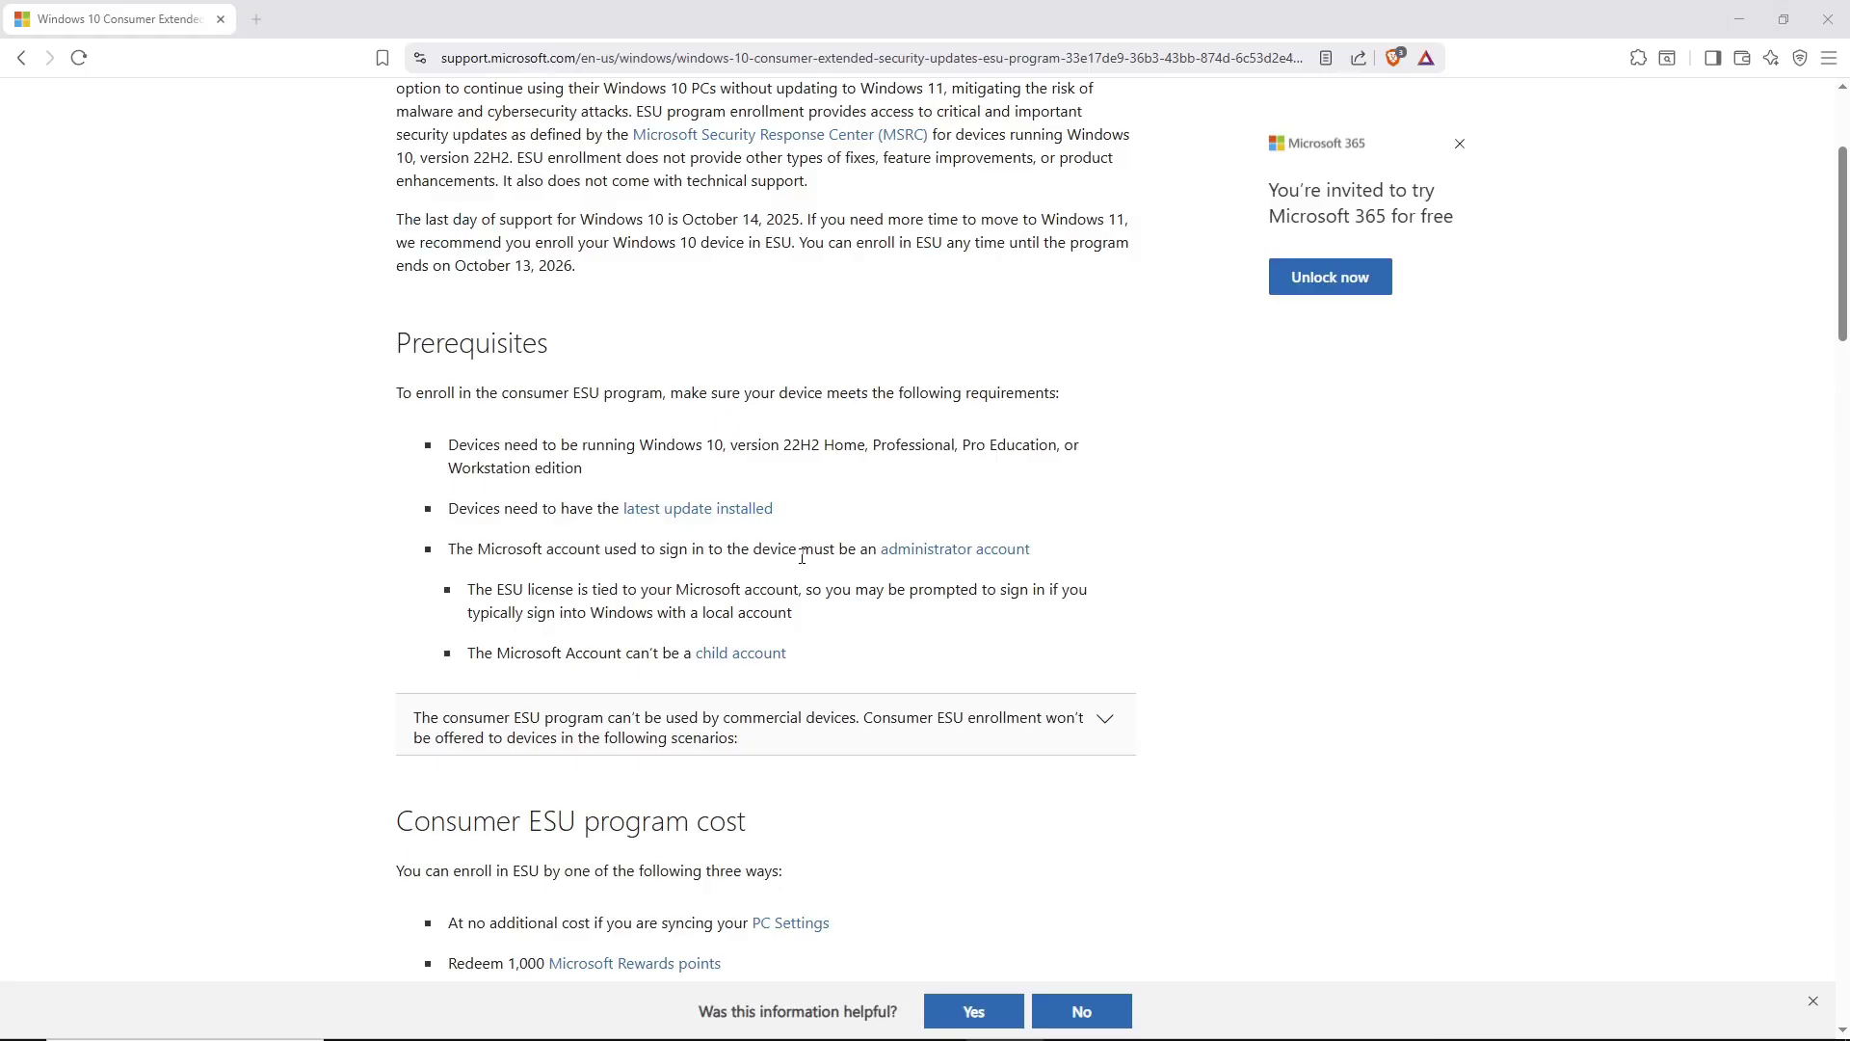
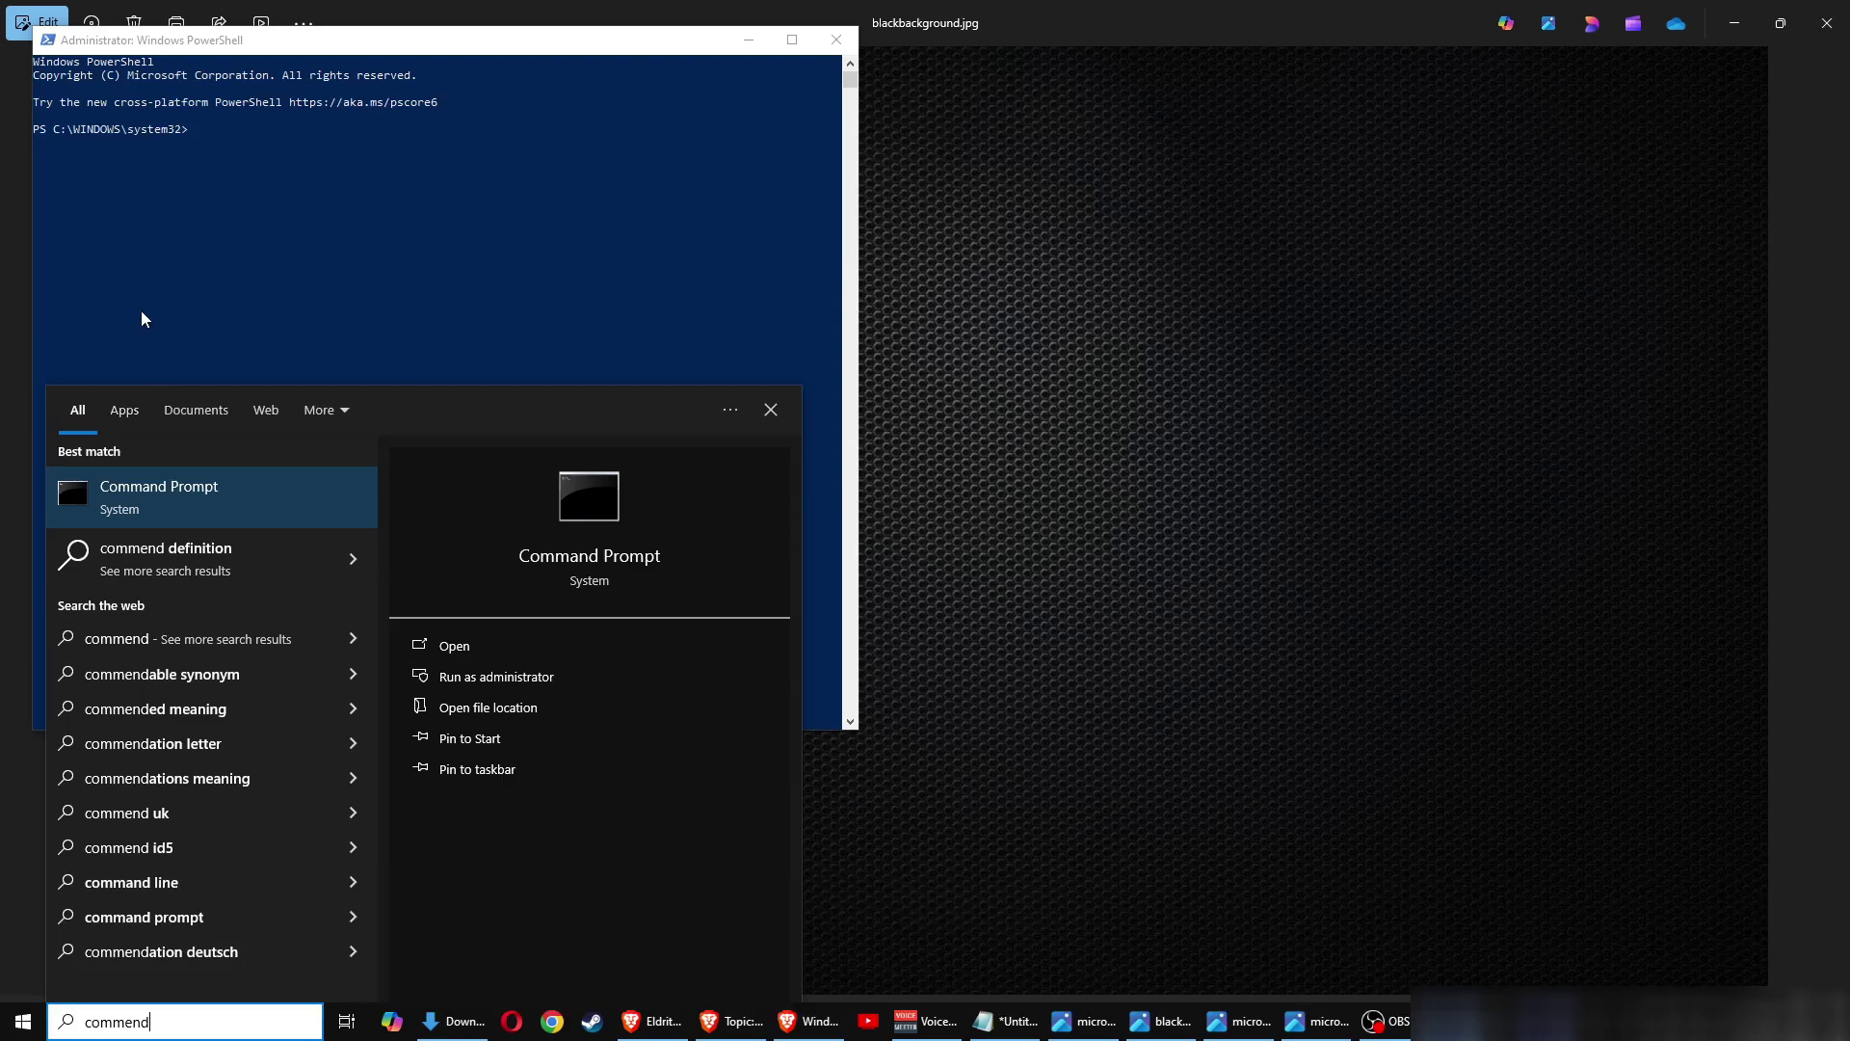
- Dismiss the open search, and bring the administrator Windows PowerShell window forward at full-screen size
{"action": "left_click", "coordinate": [313, 40]}
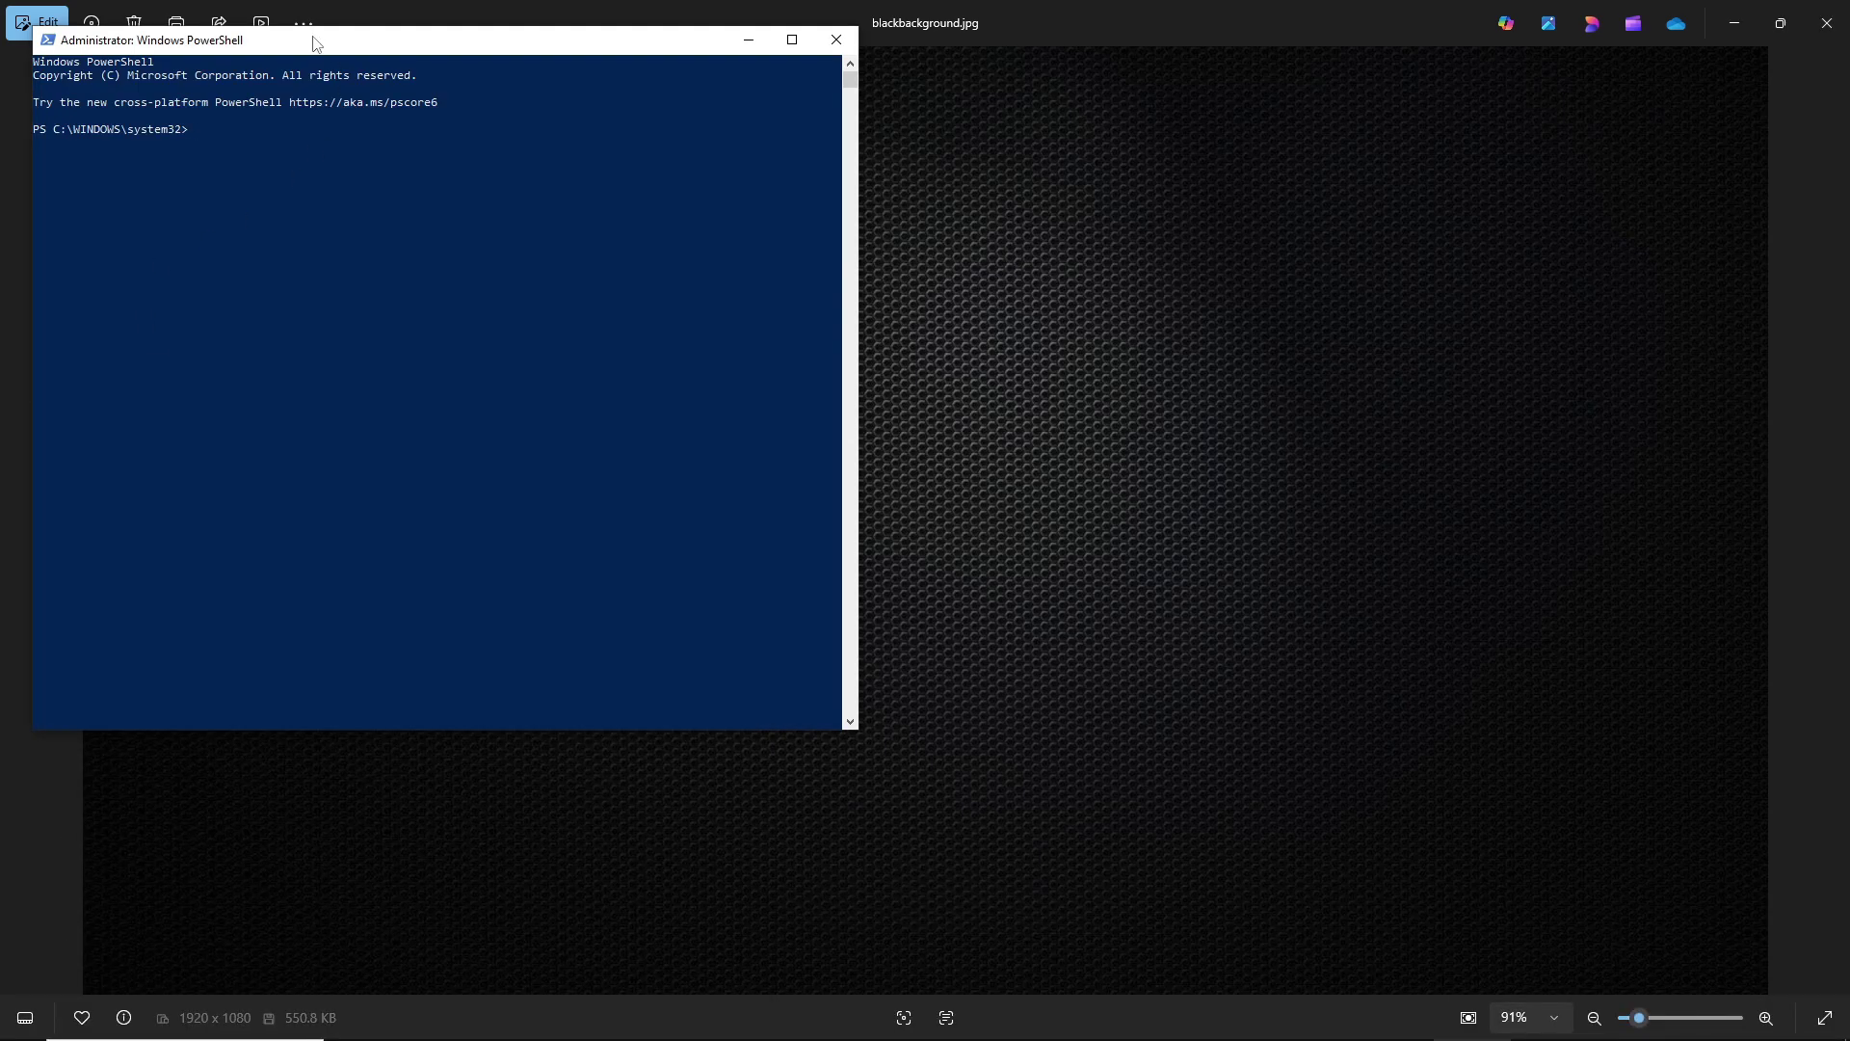
{"action": "double_click", "coordinate": [314, 41]}
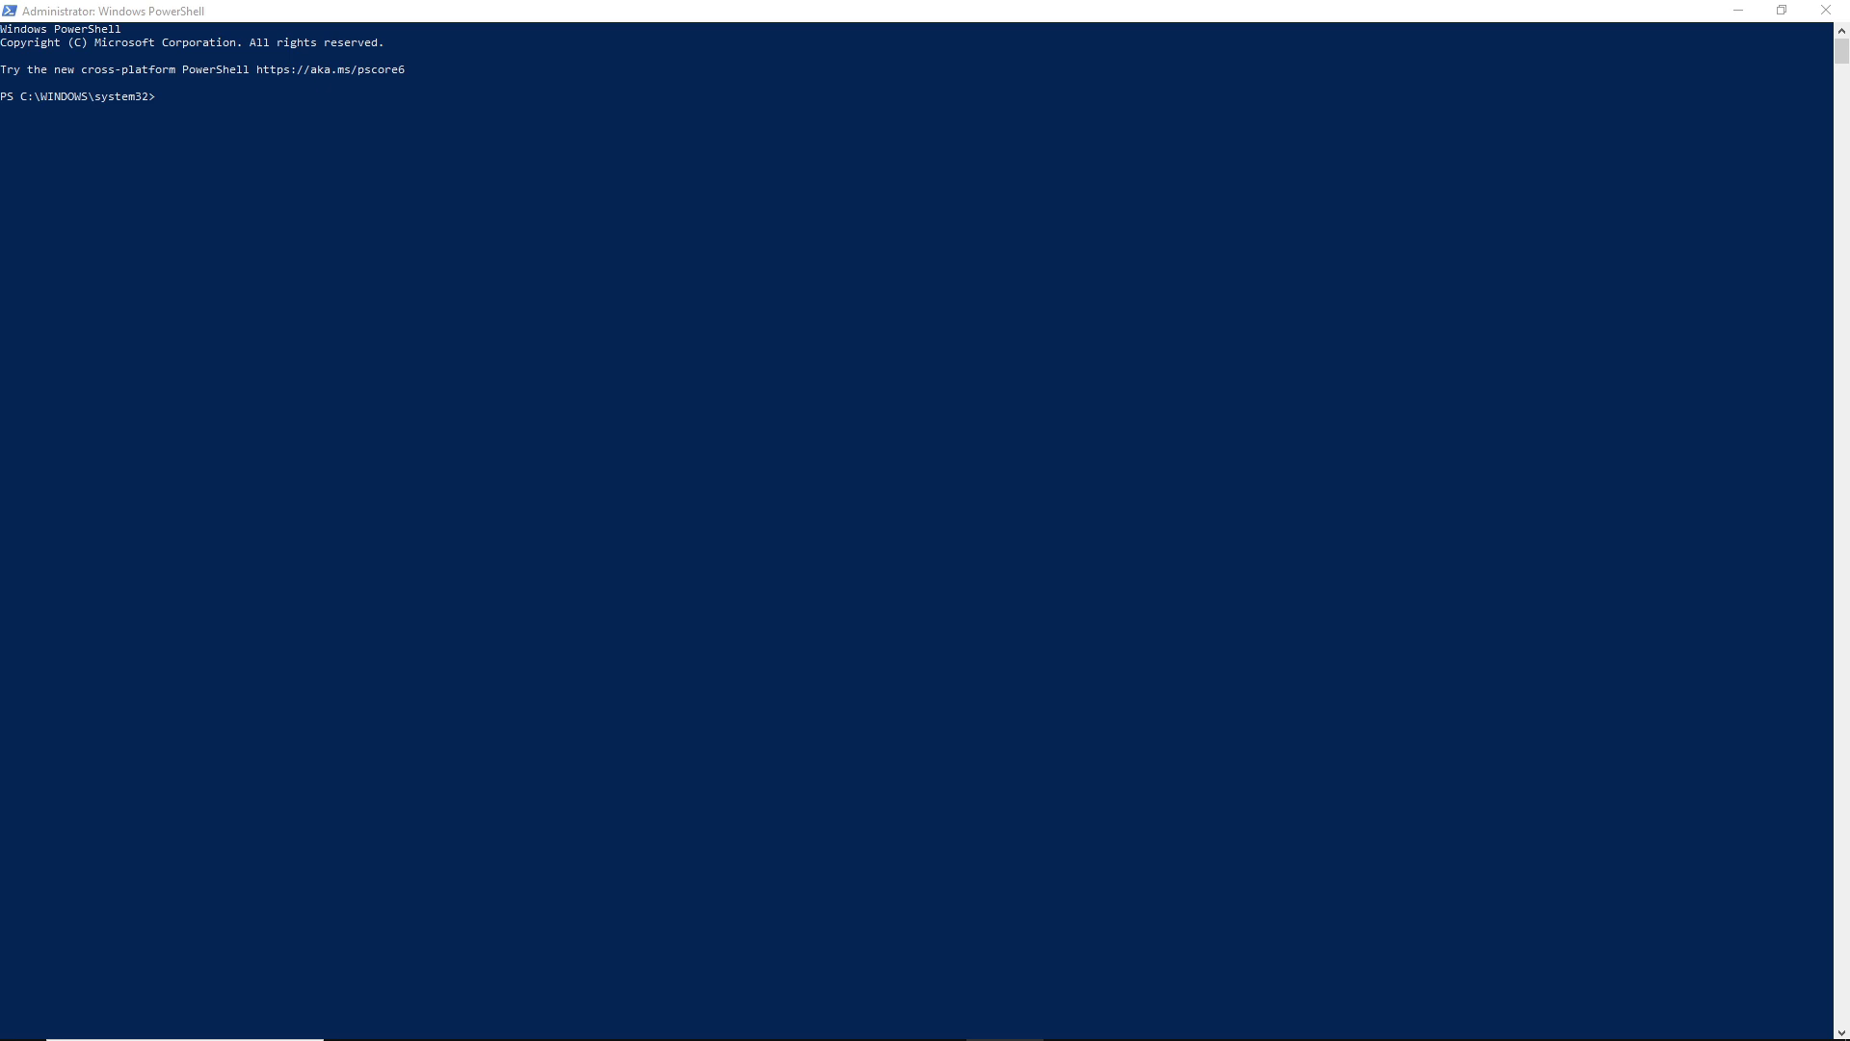
{"action": "left_click", "coordinate": [275, 14]}
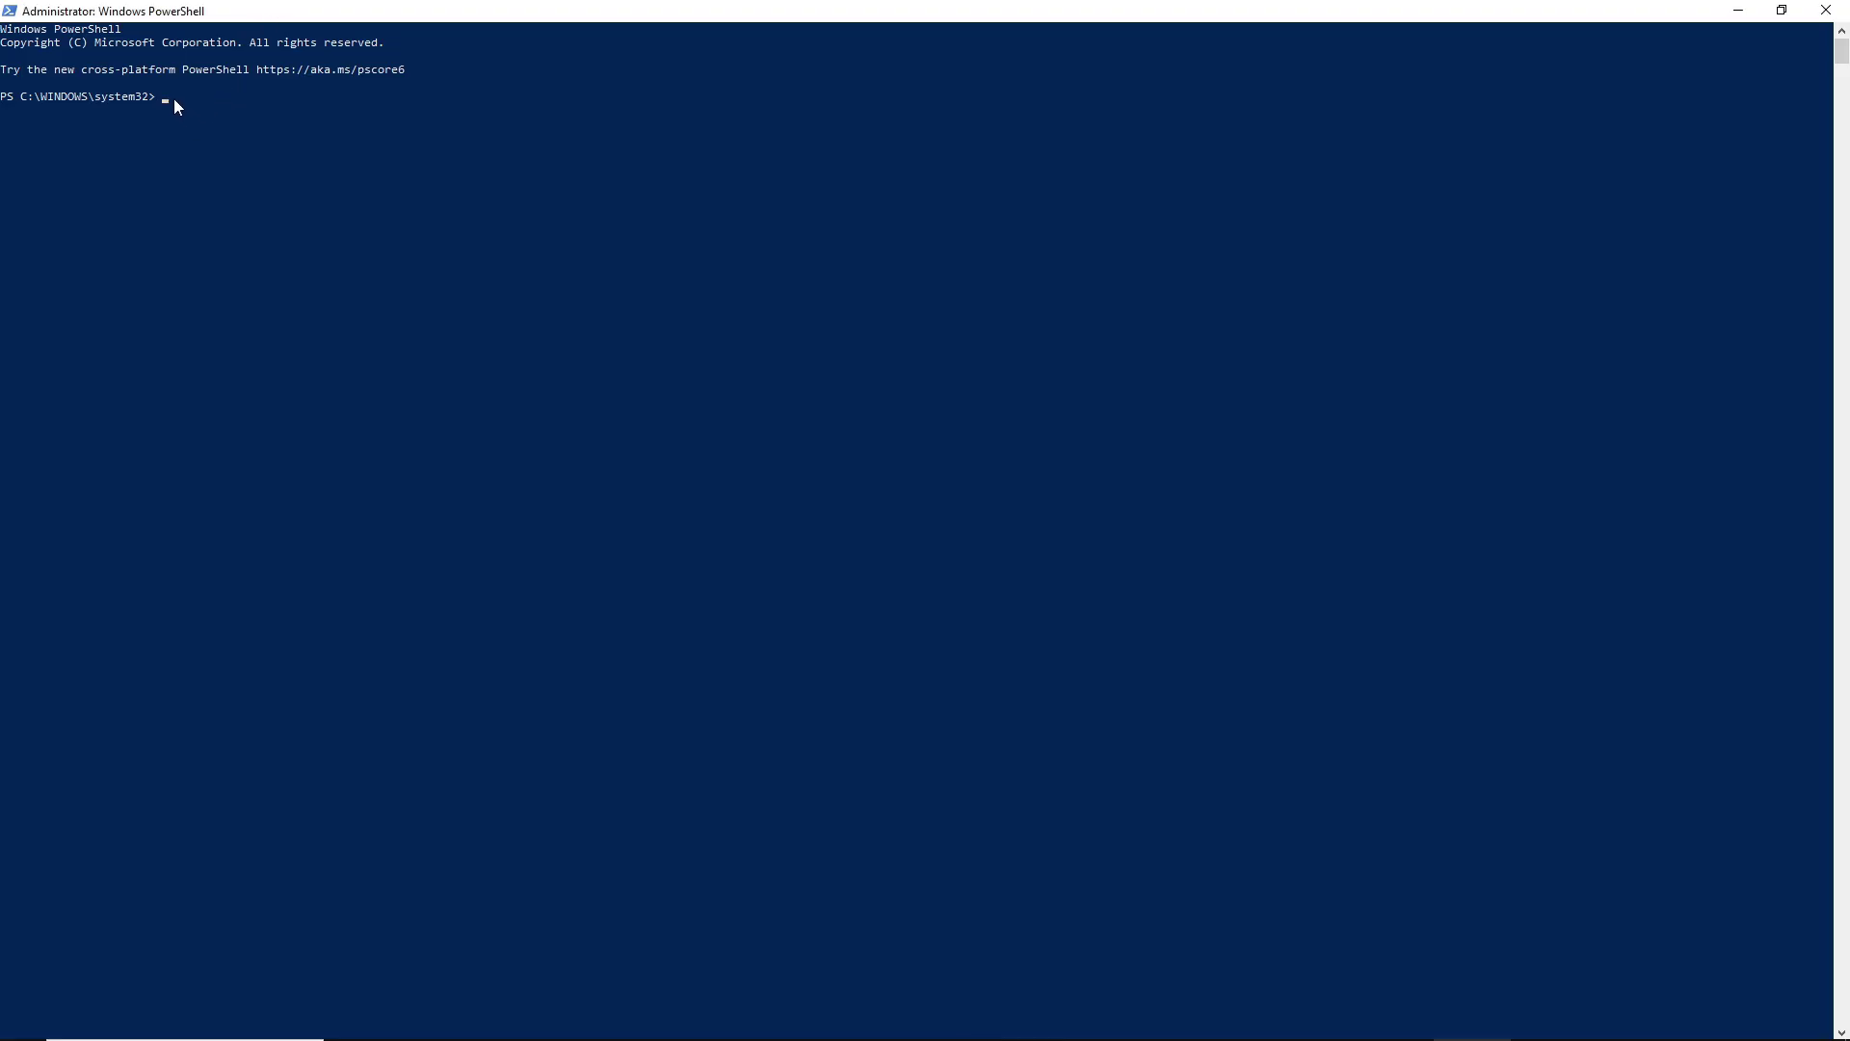
- Enter reg.exe query "HKCU\SOFTWARE\Microsoft\Windows NT\CurrentVersion\Windows\ConsumerESU" at the PowerShell prompt, and erase it without running it
{"action": "type", "text": "reg.exe query \"HKCU\\SOFTWARE\\Microsoft\\Windows NT\\CurrentVersion\\Windows\\ConsumerESU\""}
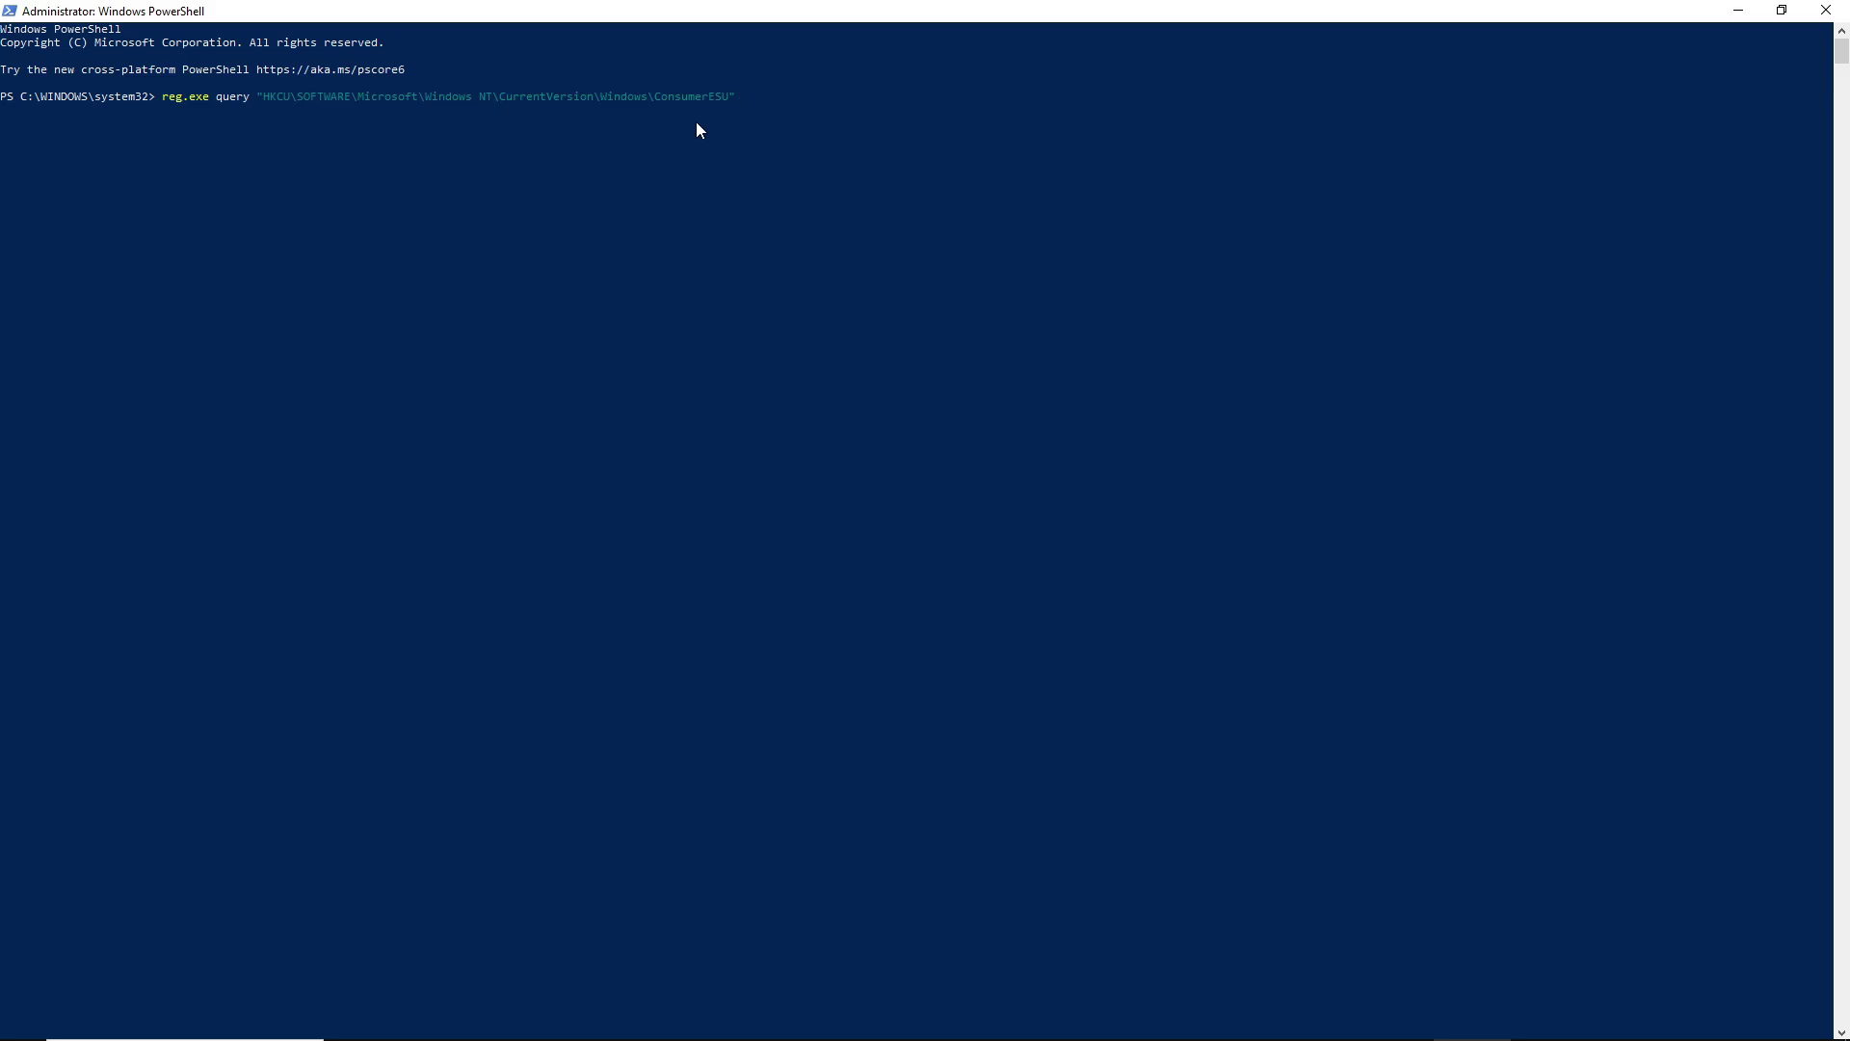
{"action": "key", "text": "BackSpace"}
{"action": "key", "text": "BackSpace"}
{"action": "key", "text": "BackSpace"}
{"action": "key", "text": "BackSpace"}
{"action": "key", "text": "BackSpace"}
{"action": "key", "text": "BackSpace"}
{"action": "key", "text": "BackSpace"}
{"action": "key", "text": "BackSpace"}
{"action": "key", "text": "BackSpace"}
{"action": "key", "text": "BackSpace"}
{"action": "key", "text": "BackSpace"}
{"action": "key", "text": "BackSpace"}
{"action": "key", "text": "BackSpace"}
{"action": "key", "text": "BackSpace"}
{"action": "key", "text": "BackSpace"}
{"action": "key", "text": "BackSpace"}
{"action": "key", "text": "BackSpace"}
{"action": "key", "text": "BackSpace"}
{"action": "key", "text": "BackSpace"}
{"action": "key", "text": "BackSpace"}
{"action": "key", "text": "BackSpace"}
{"action": "key", "text": "BackSpace"}
{"action": "key", "text": "BackSpace"}
{"action": "key", "text": "BackSpace"}
{"action": "key", "text": "BackSpace"}
{"action": "key", "text": "BackSpace"}
{"action": "key", "text": "BackSpace"}
{"action": "key", "text": "BackSpace"}
{"action": "key", "text": "BackSpace"}
{"action": "key", "text": "BackSpace"}
{"action": "key", "text": "BackSpace"}
{"action": "key", "text": "BackSpace"}
{"action": "key", "text": "BackSpace"}
{"action": "key", "text": "BackSpace"}
{"action": "key", "text": "BackSpace"}
{"action": "key", "text": "BackSpace"}
{"action": "key", "text": "BackSpace"}
{"action": "key", "text": "BackSpace"}
{"action": "key", "text": "BackSpace"}
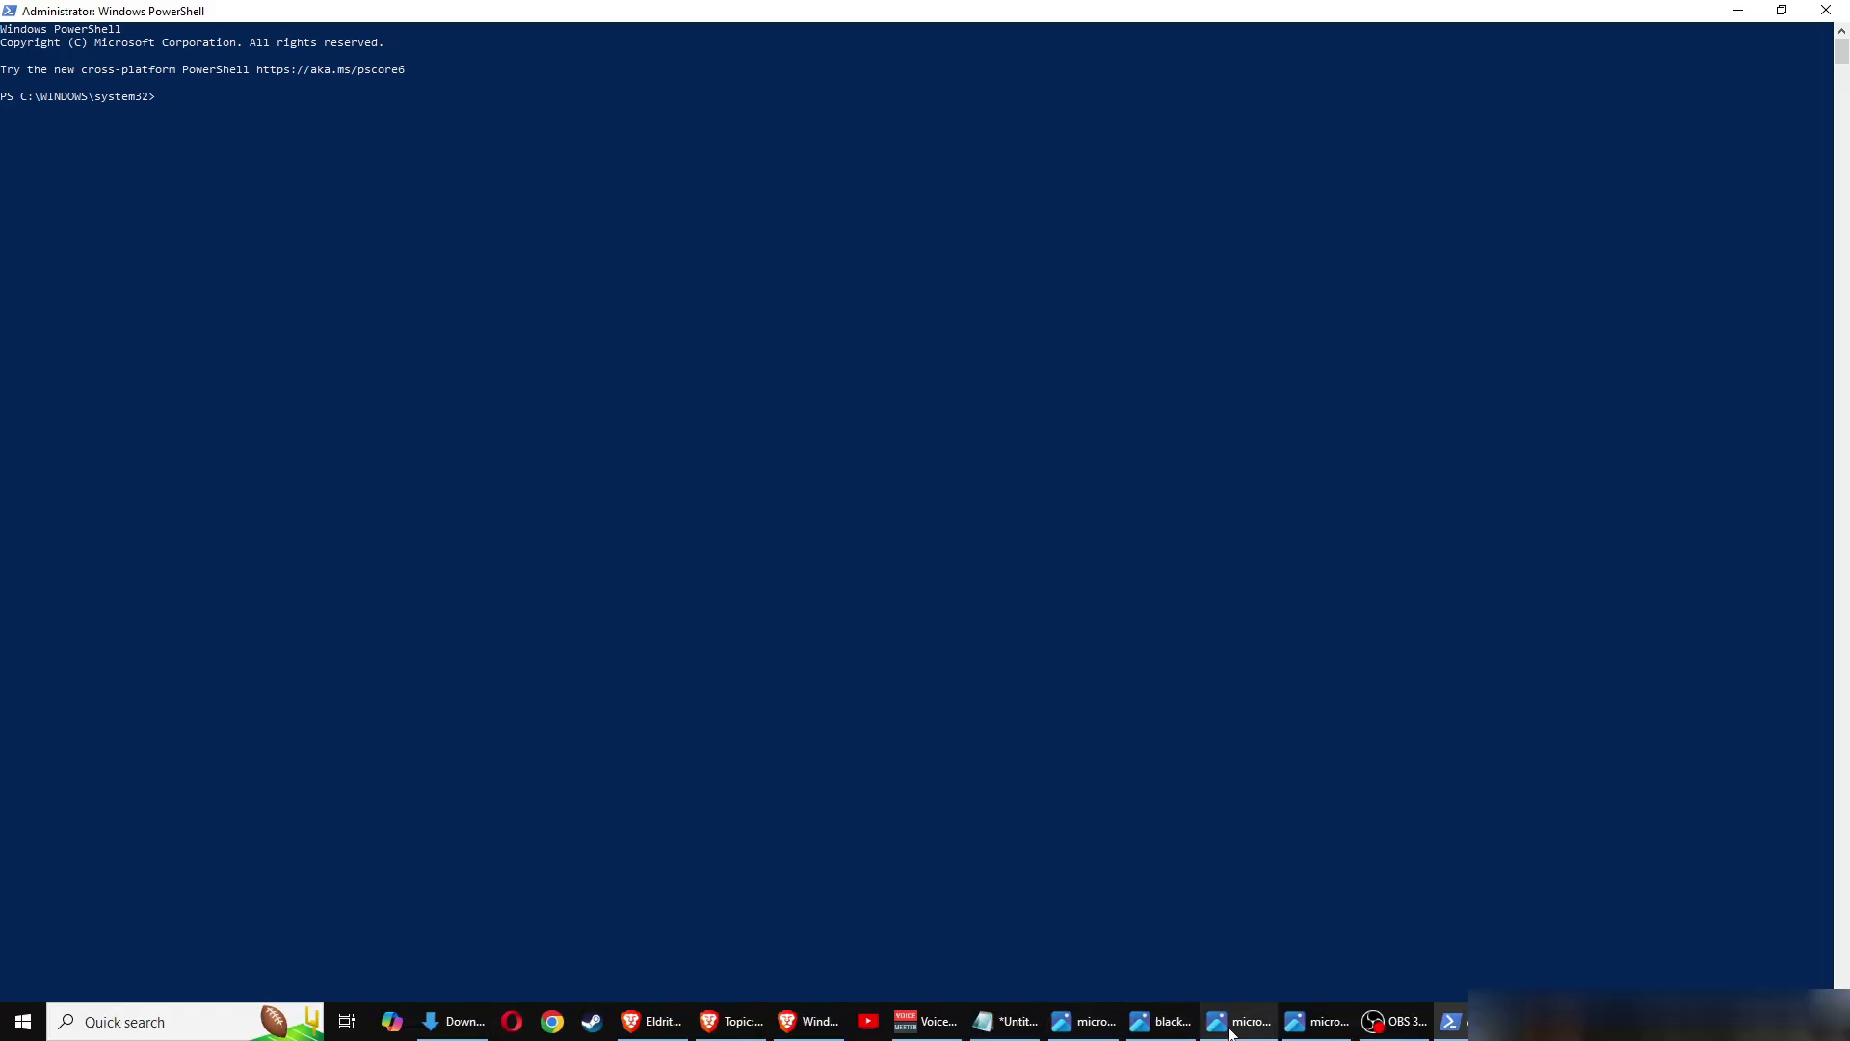
- Switch to the open Photos window with the PowerShell command screenshot
{"action": "mouse_move", "coordinate": [1274, 1033]}
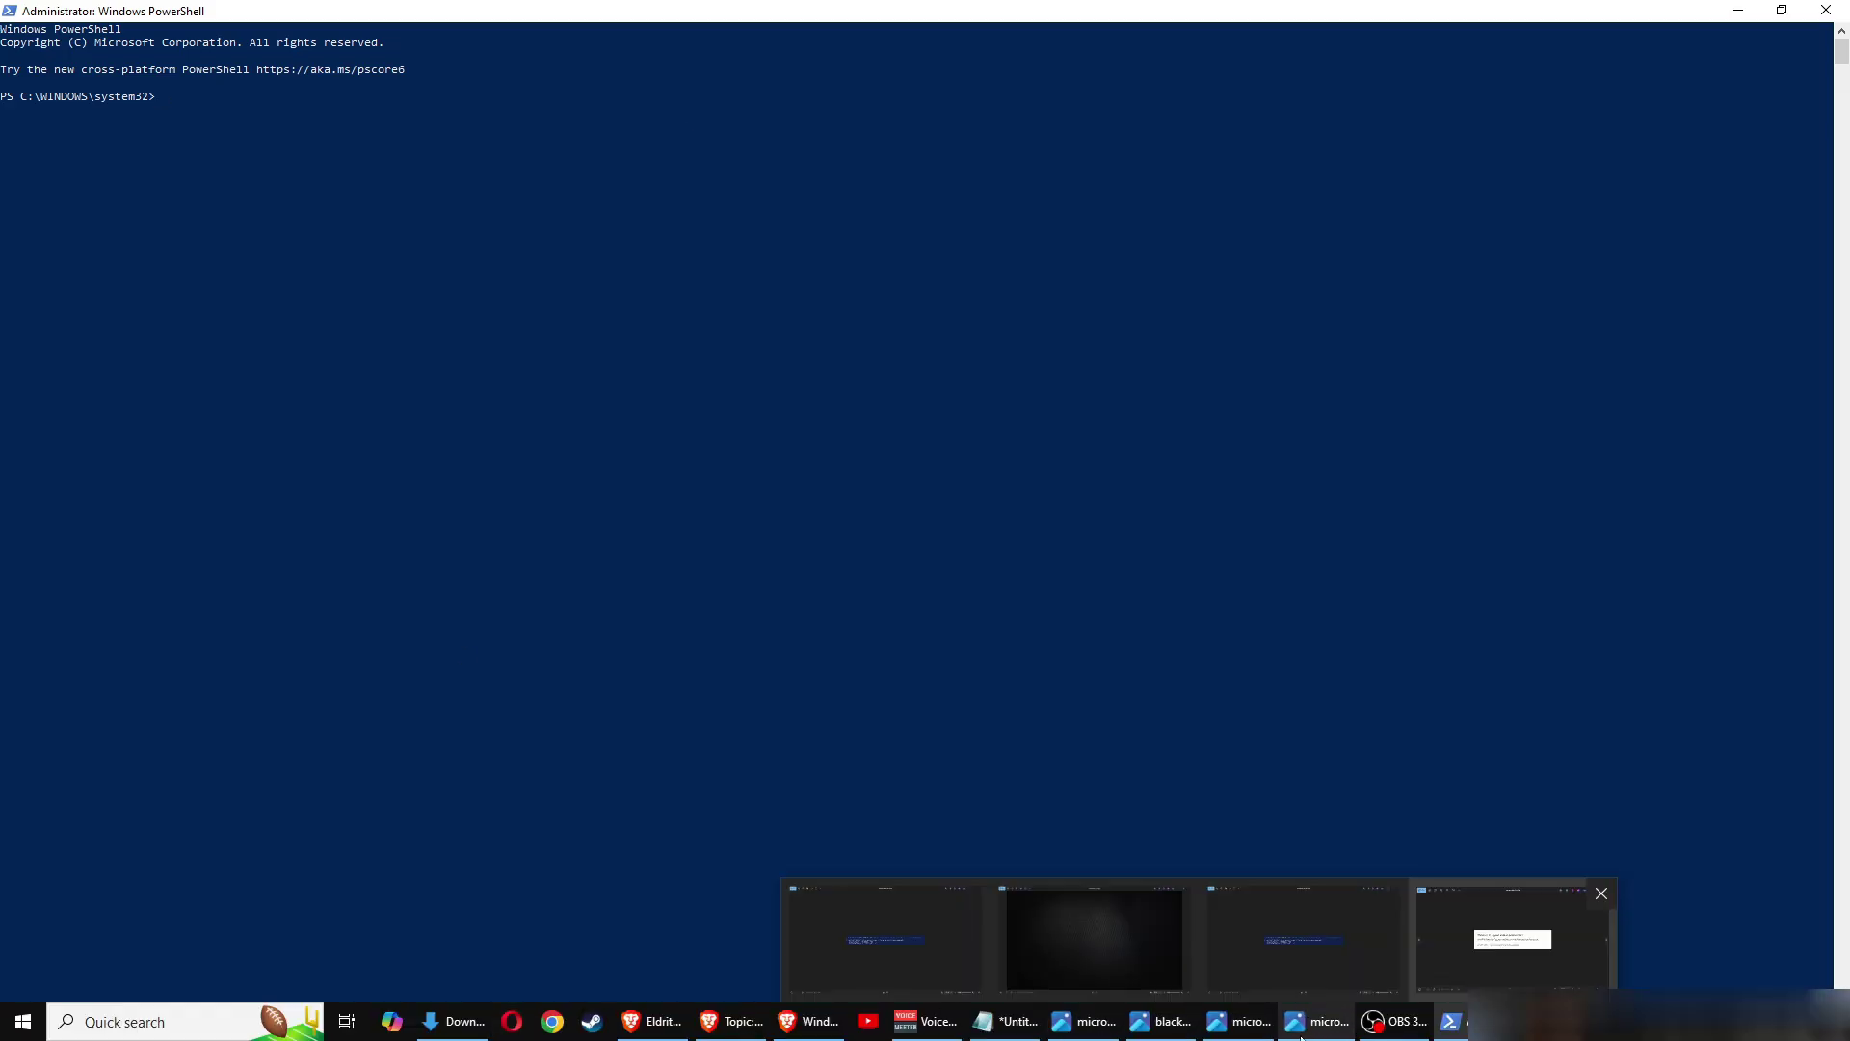
{"action": "left_click", "coordinate": [1259, 978]}
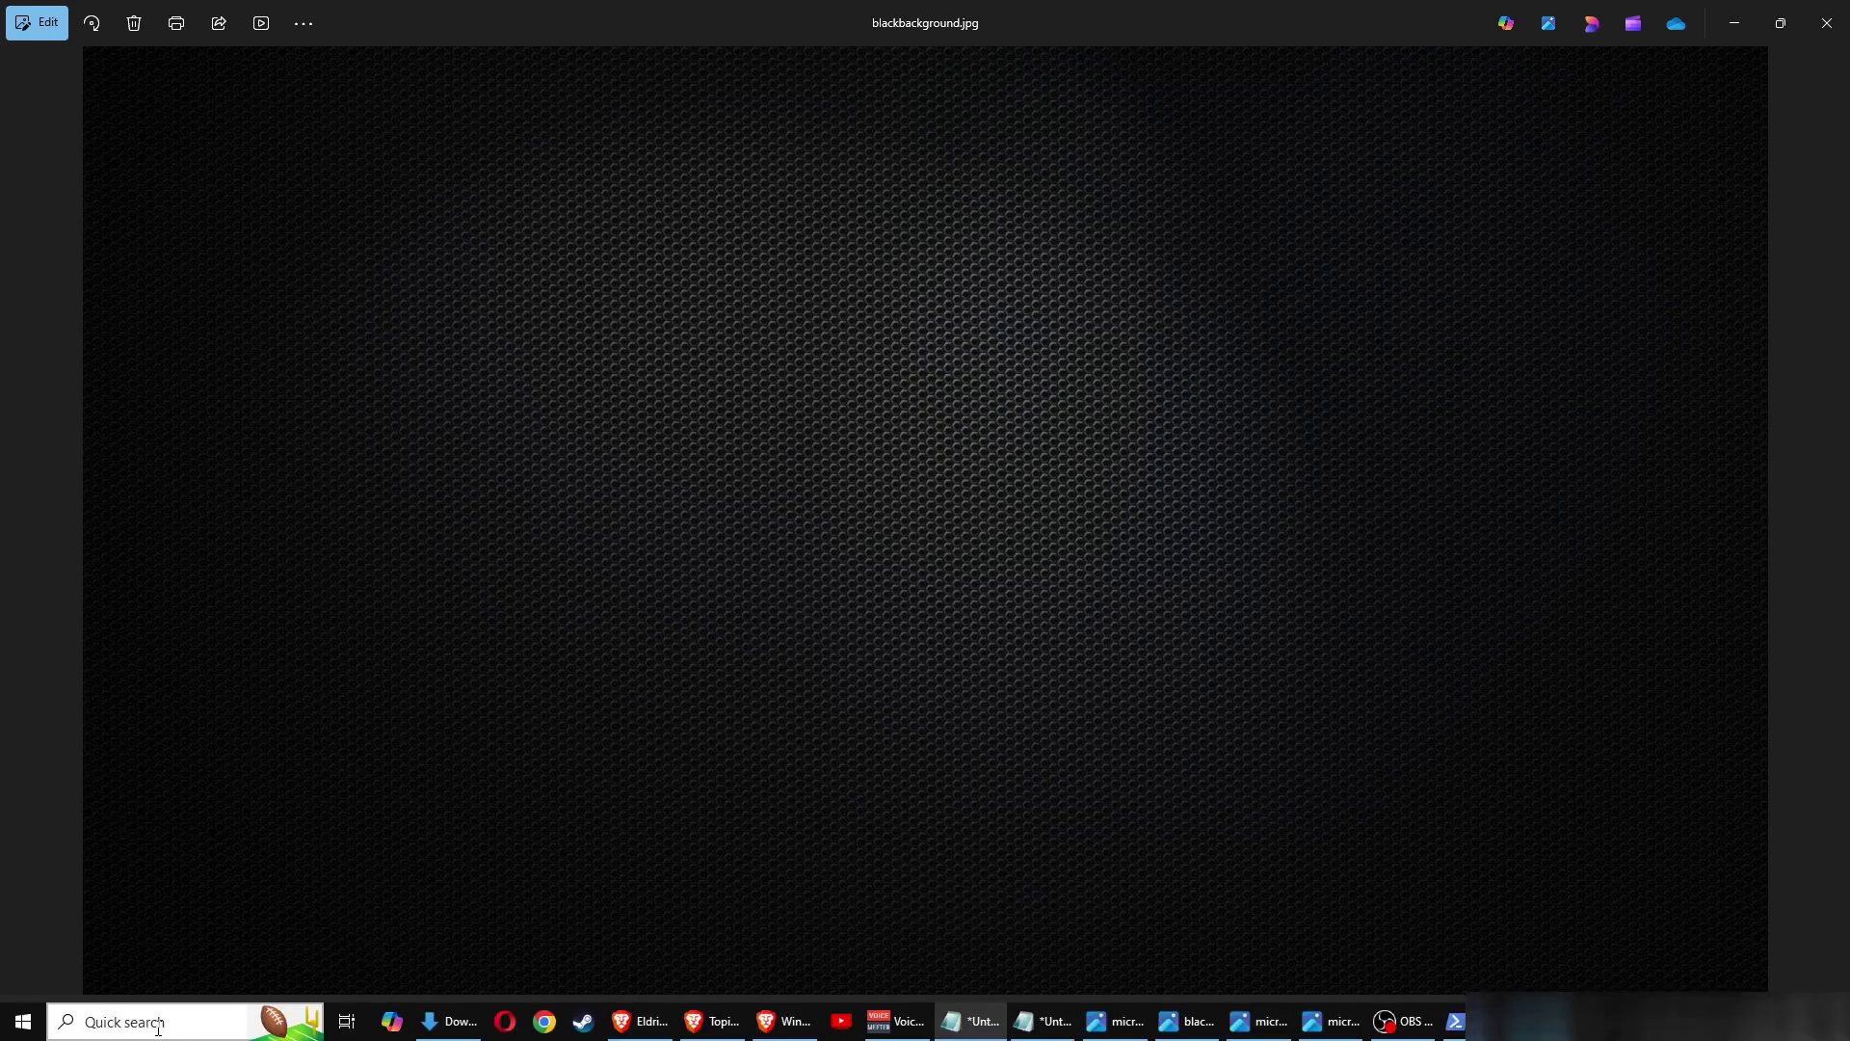
- Run winver to check the installed Windows version and build, and close the About Windows dialog
{"action": "left_click", "coordinate": [157, 1022]}
{"action": "type", "text": "wordinver"}
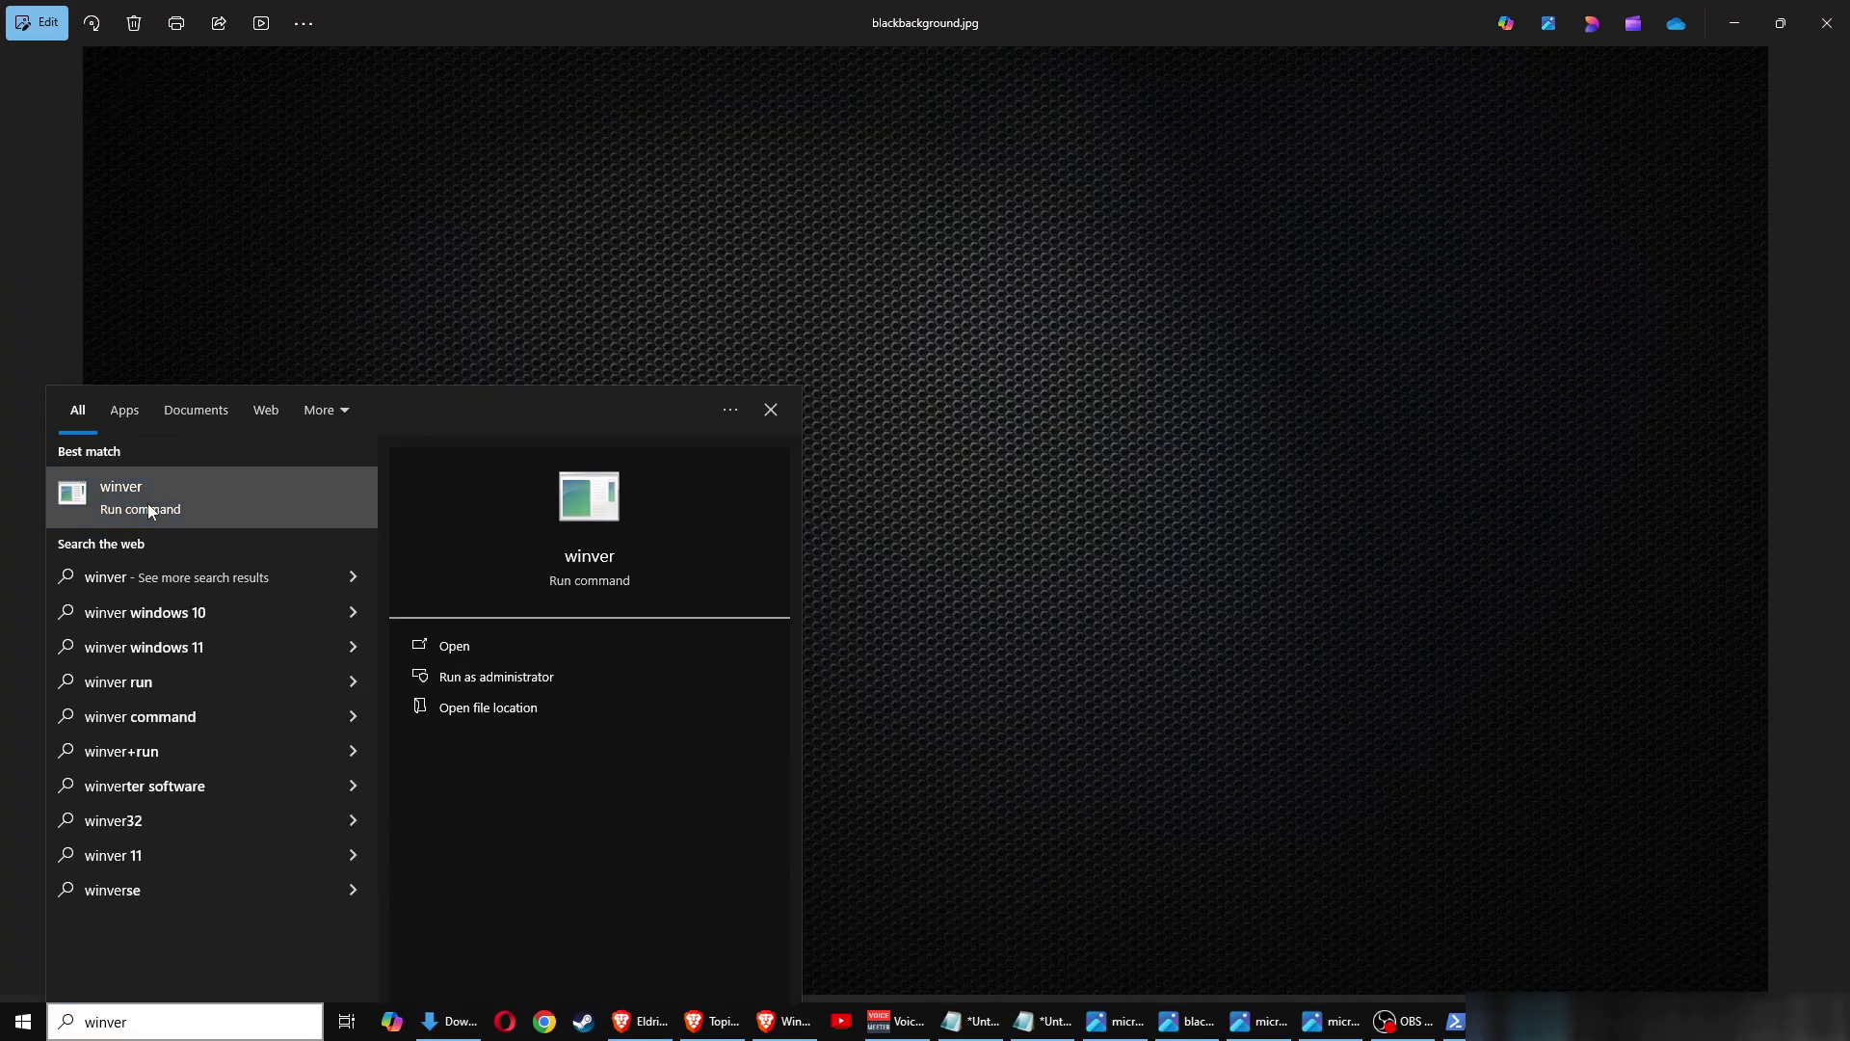
{"action": "left_click", "coordinate": [148, 504]}
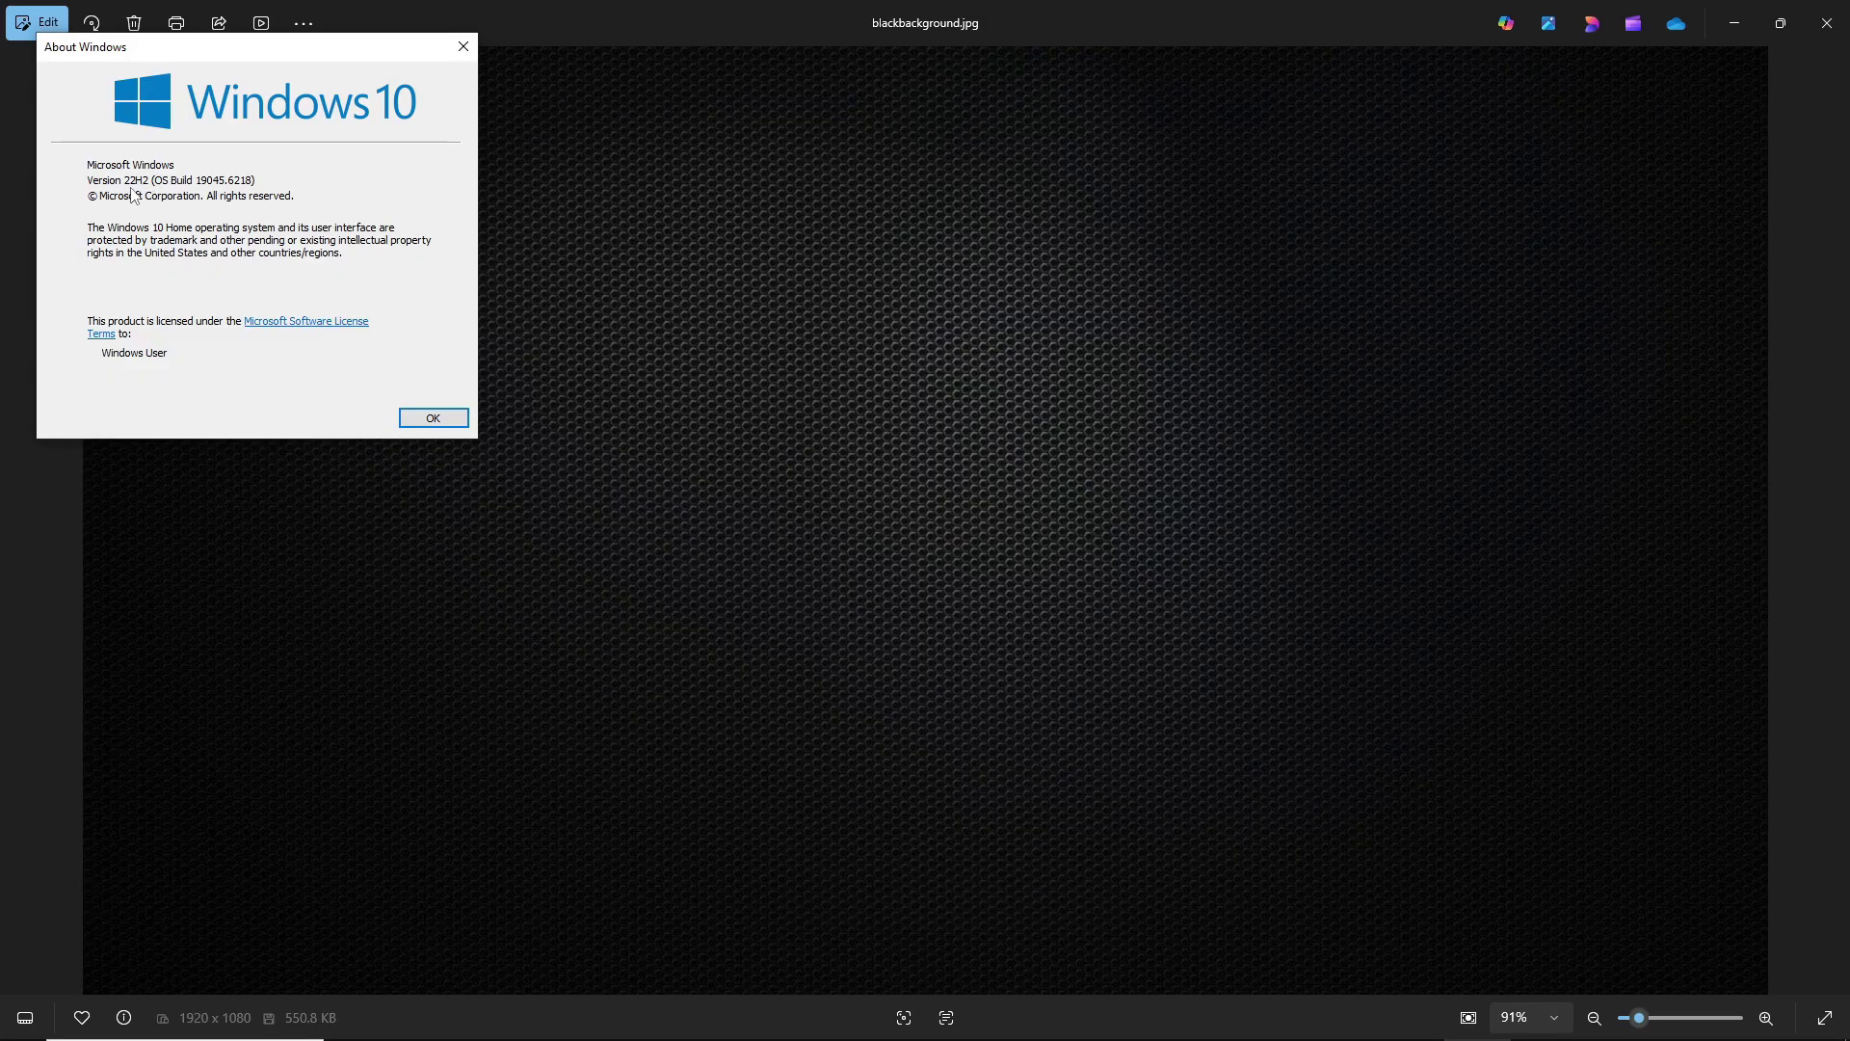
{"action": "left_click", "coordinate": [430, 420]}
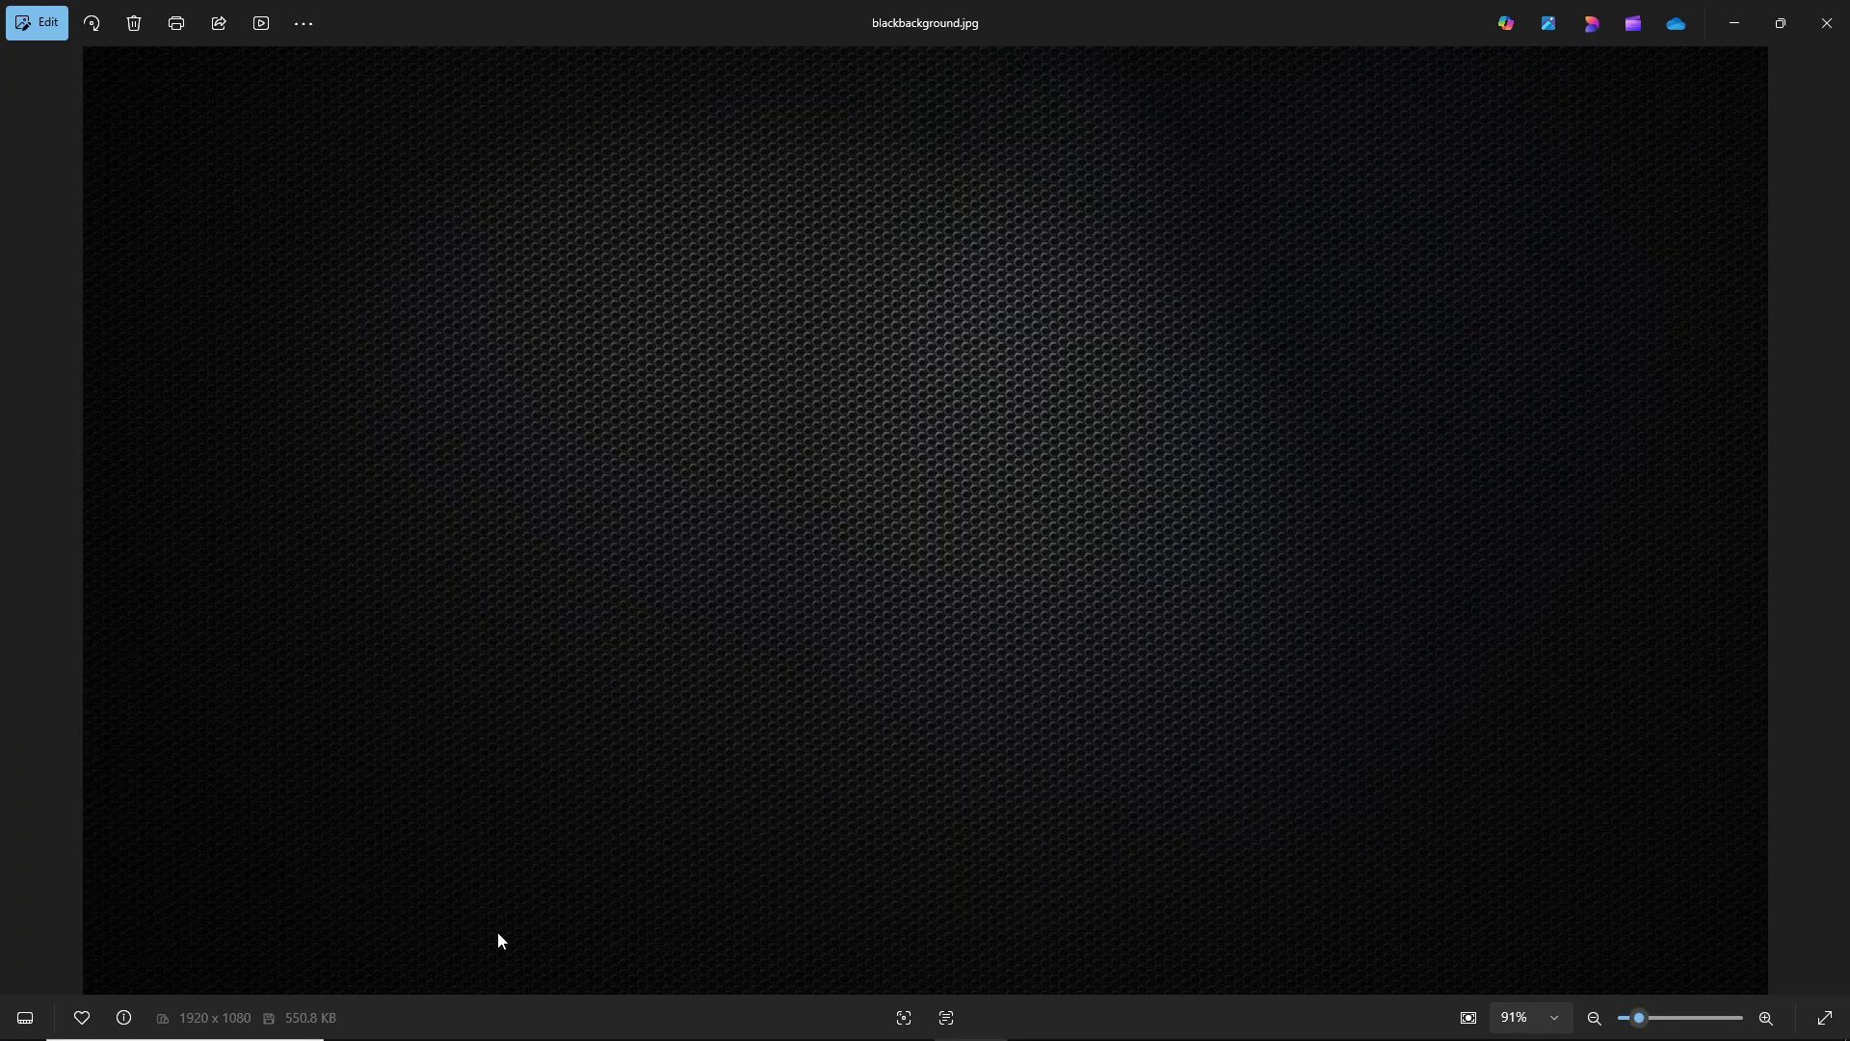
- Find and open Microsoft Store, go to its Updates & downloads page, and check for app updates
{"action": "mouse_move", "coordinate": [205, 1027]}
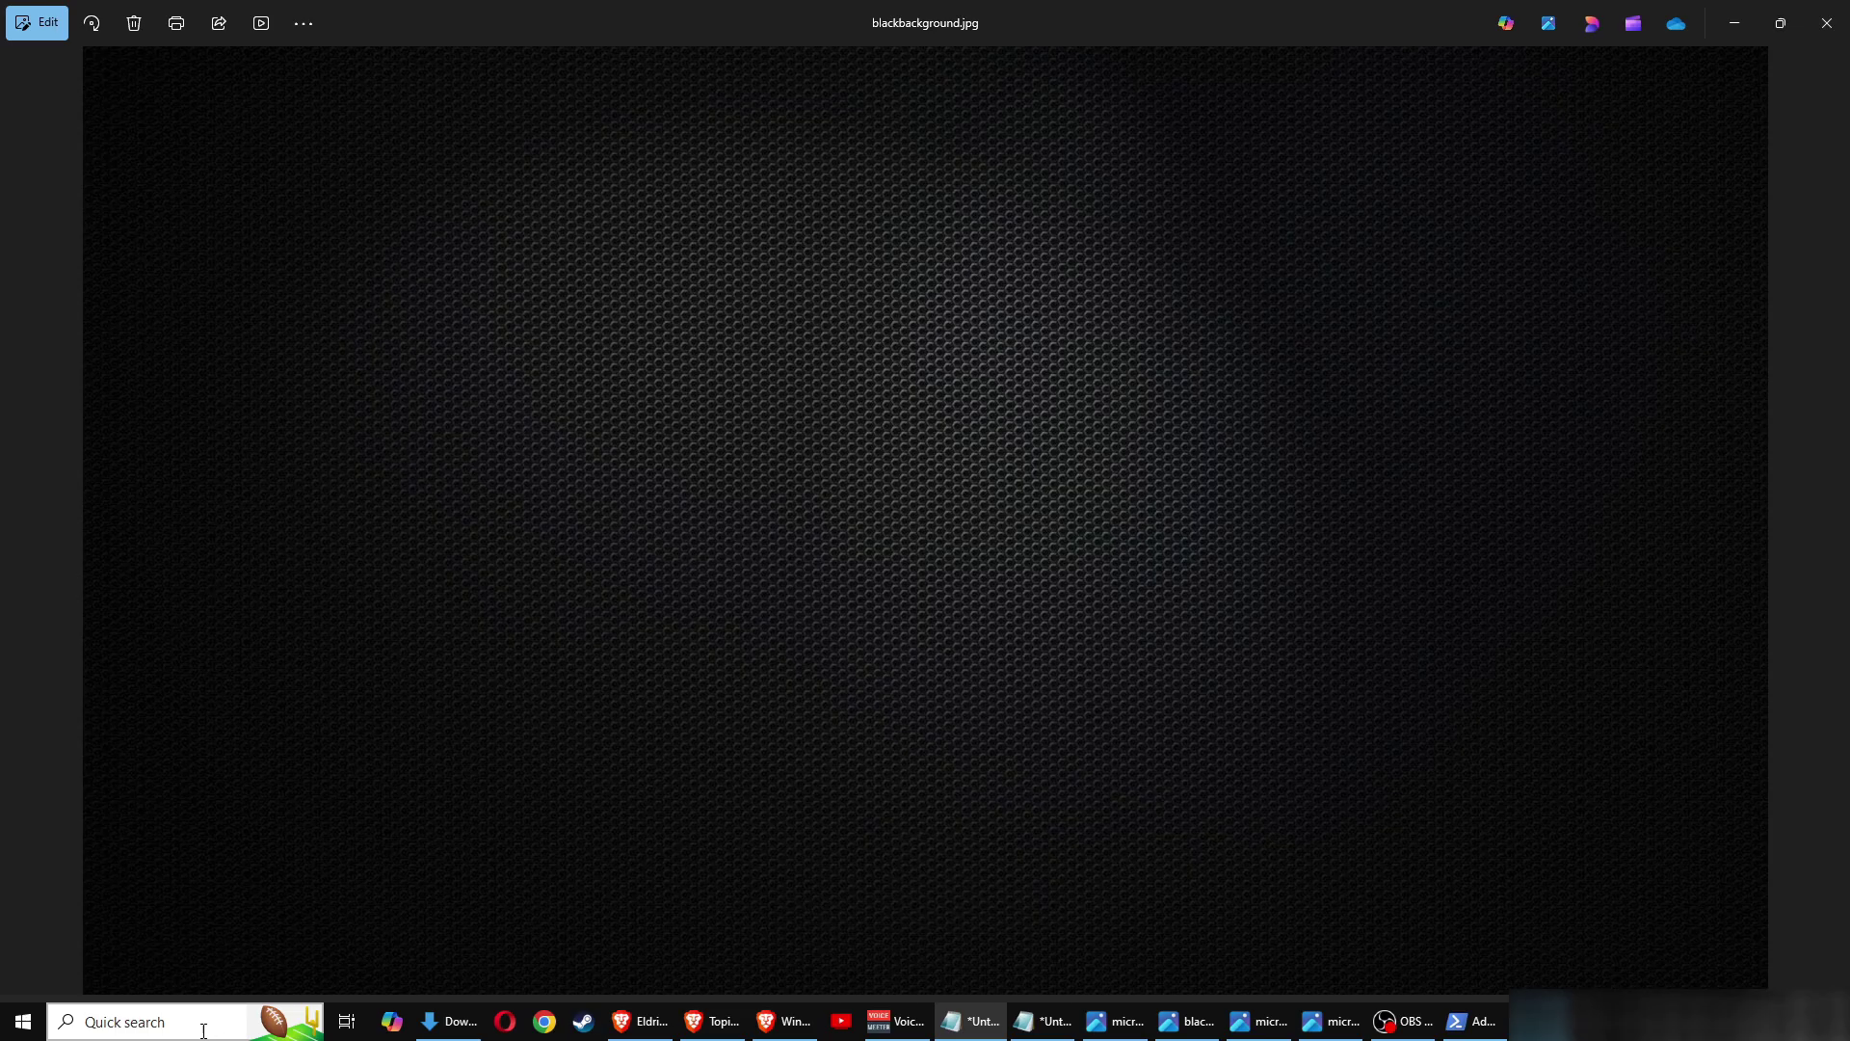
{"action": "left_click", "coordinate": [202, 1032]}
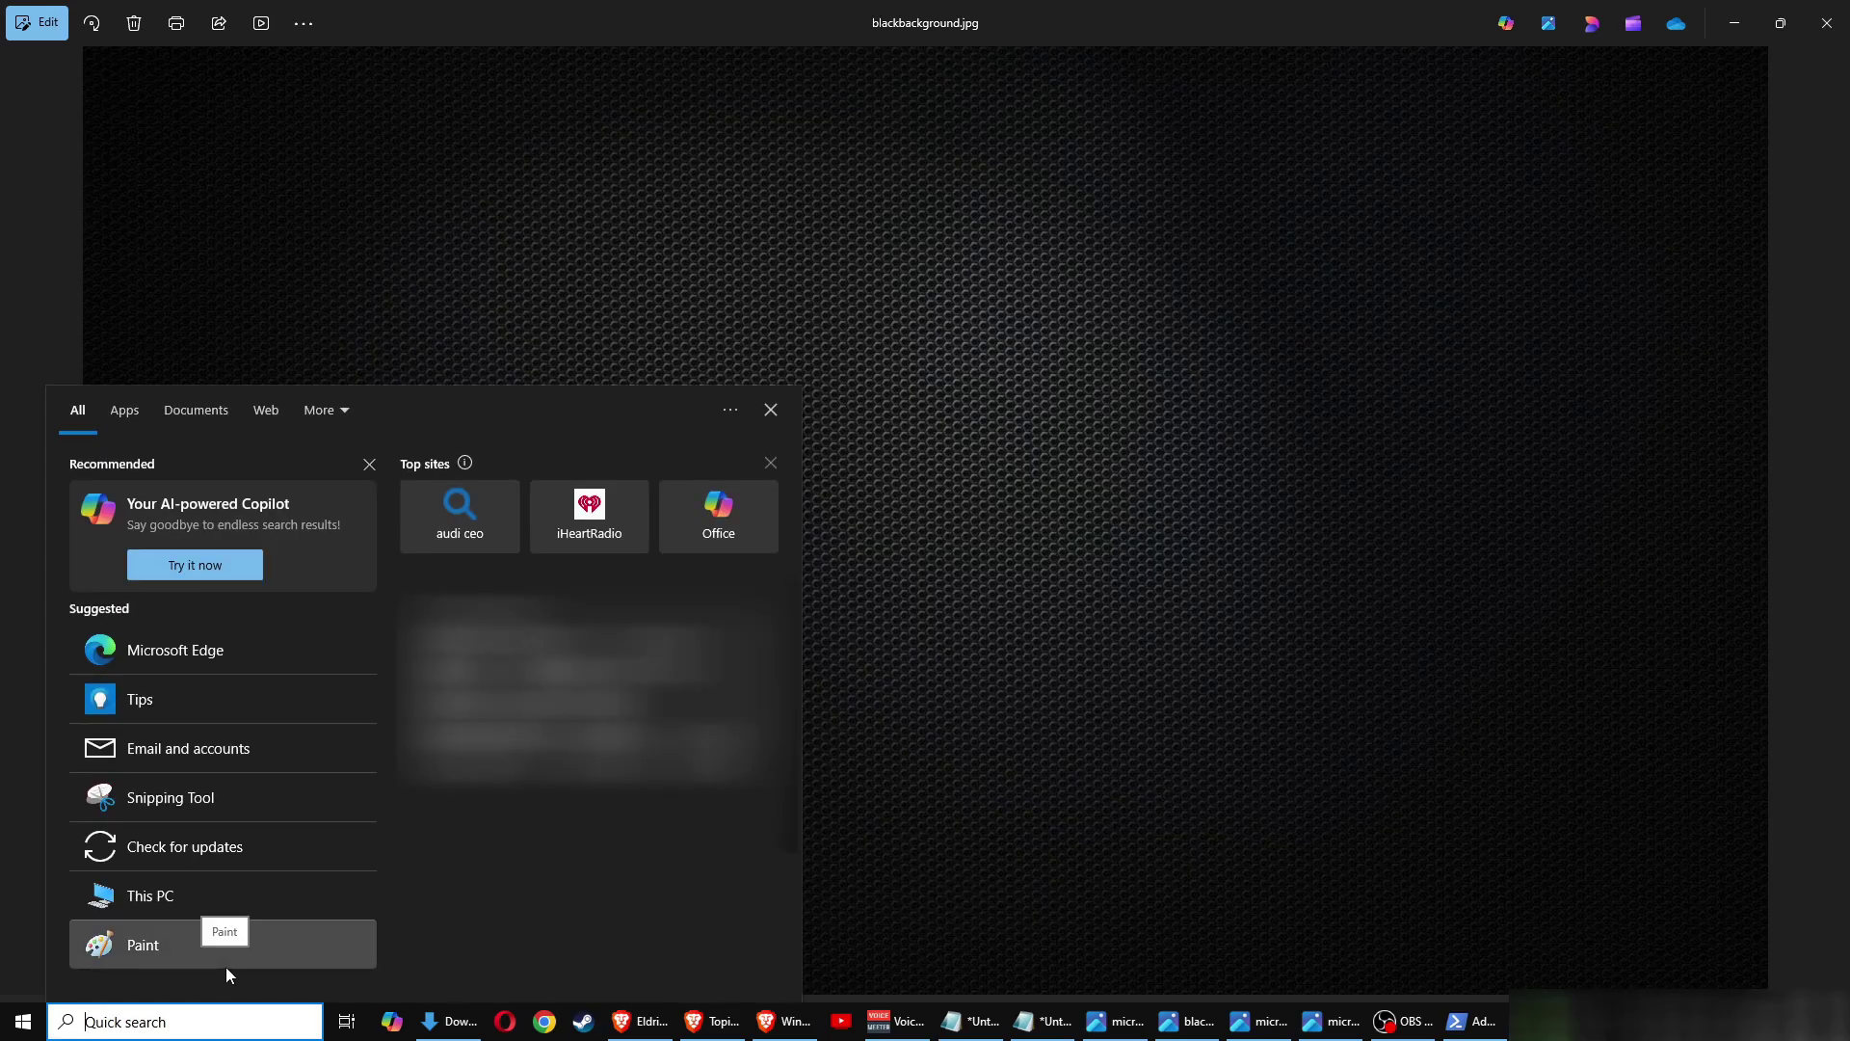
{"action": "type", "text": "microsoft"}
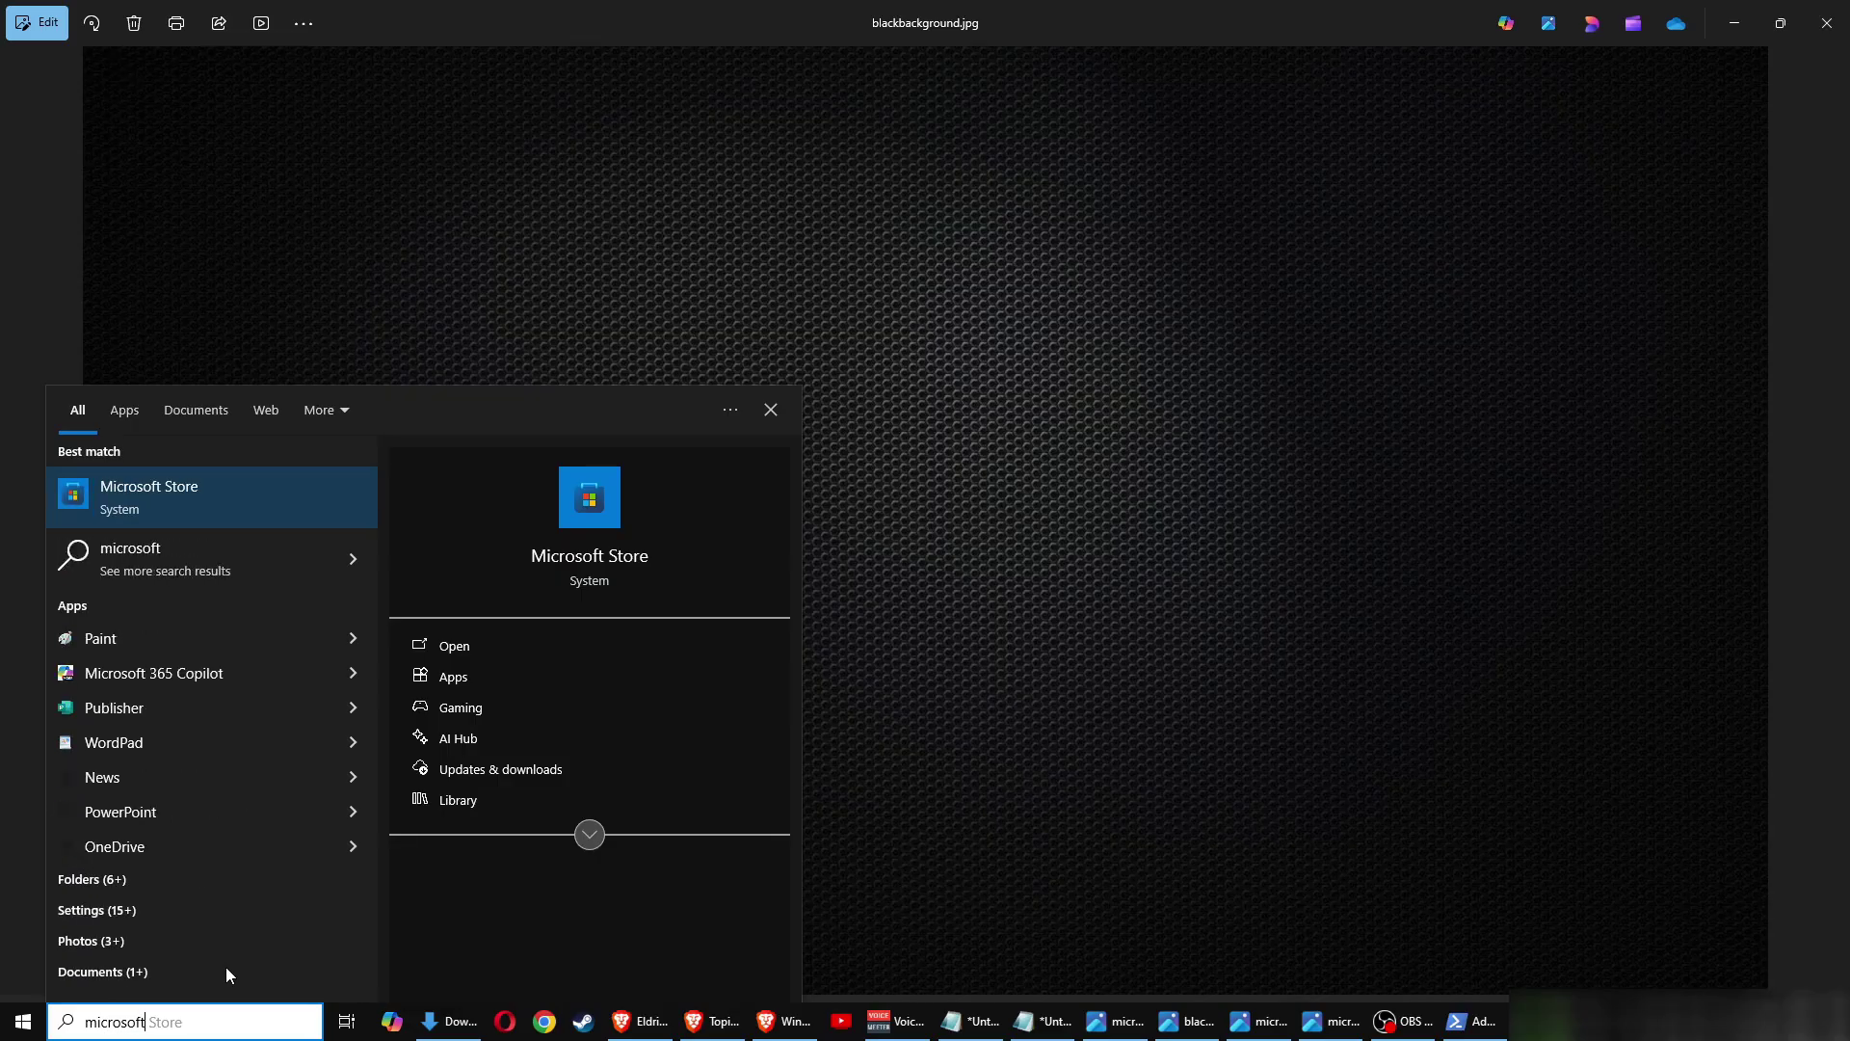
{"action": "left_click", "coordinate": [144, 495]}
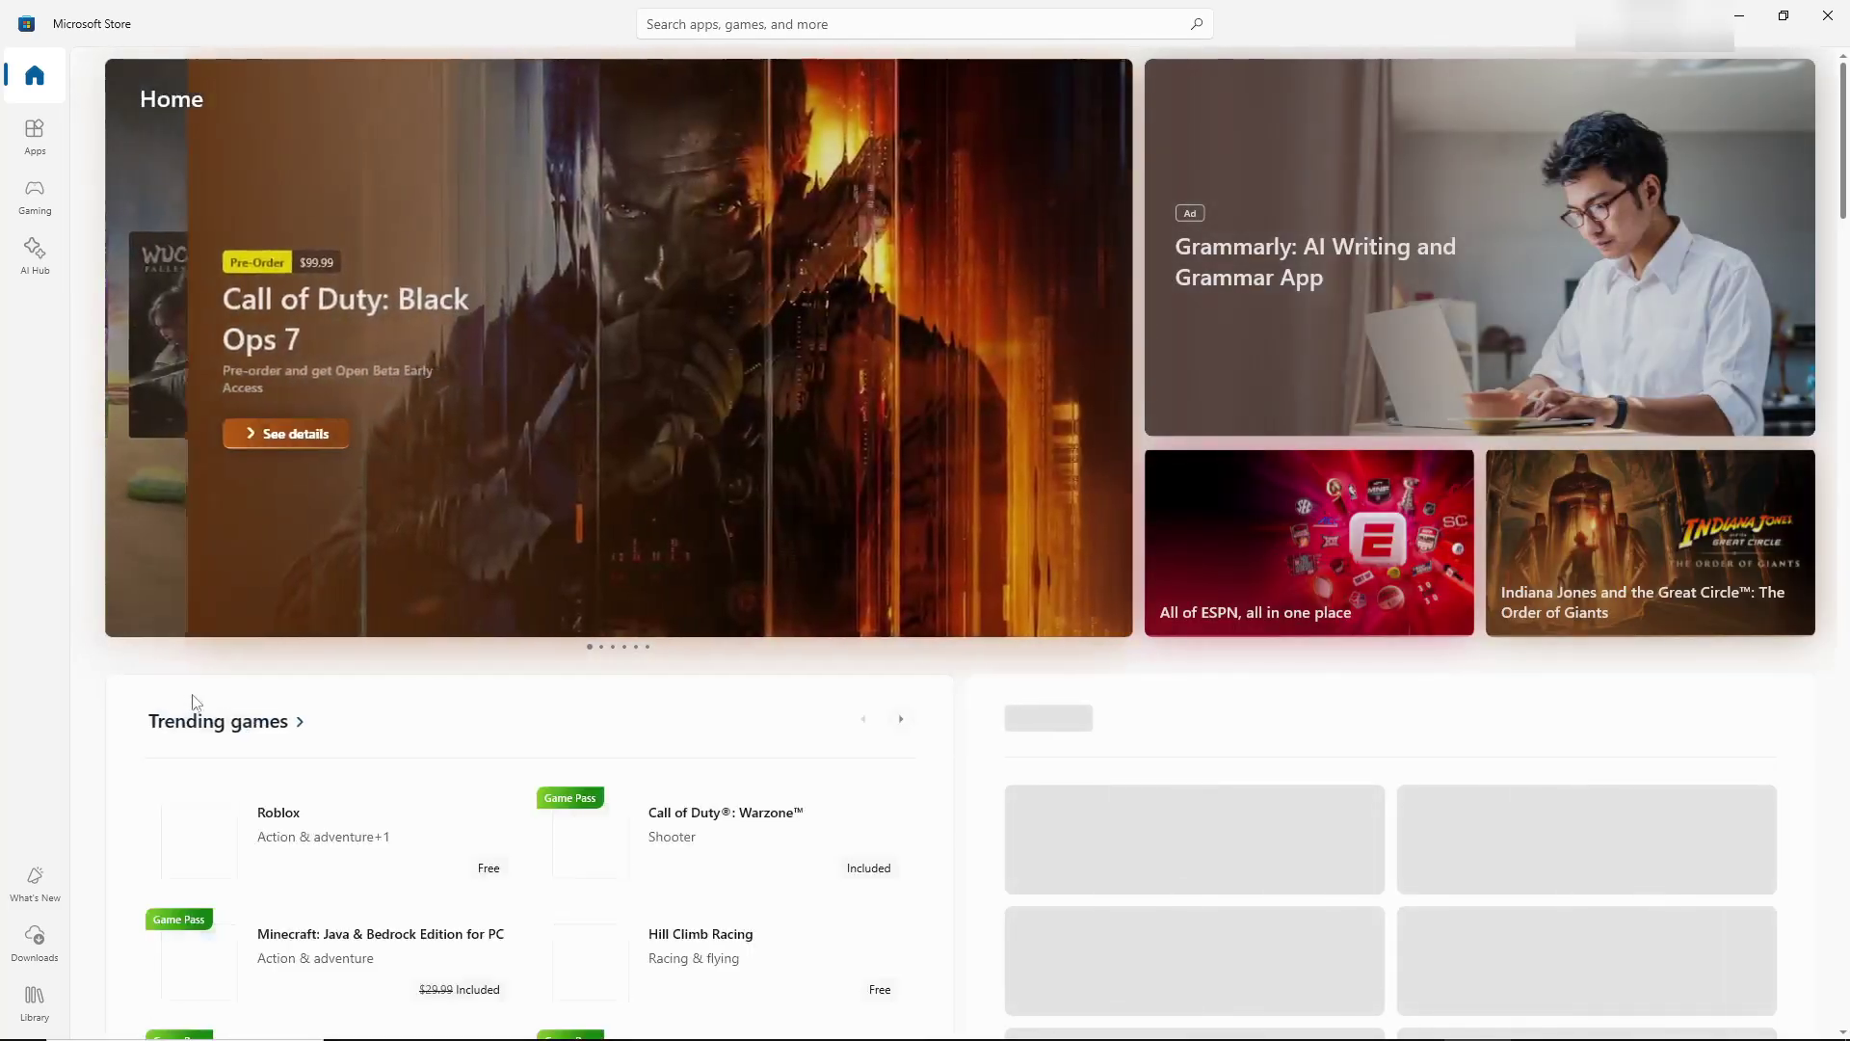
{"action": "left_click", "coordinate": [43, 954]}
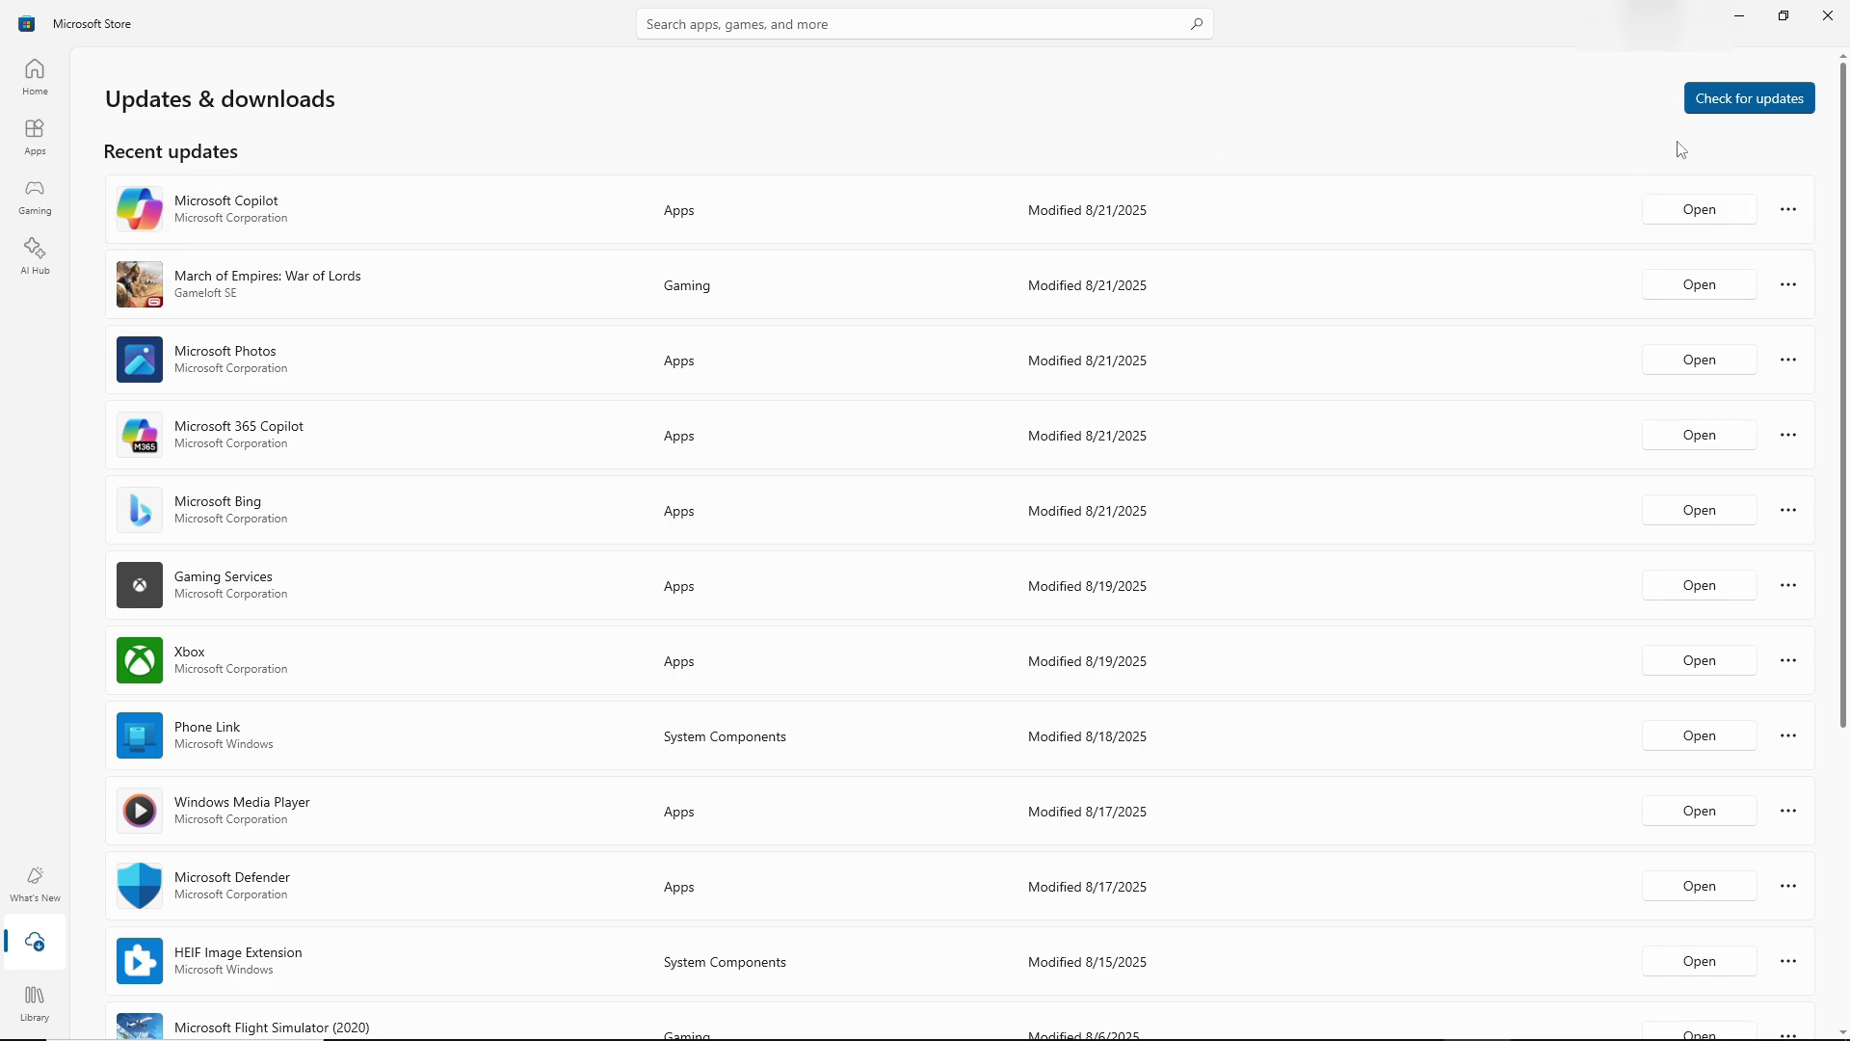
{"action": "left_click", "coordinate": [1730, 104]}
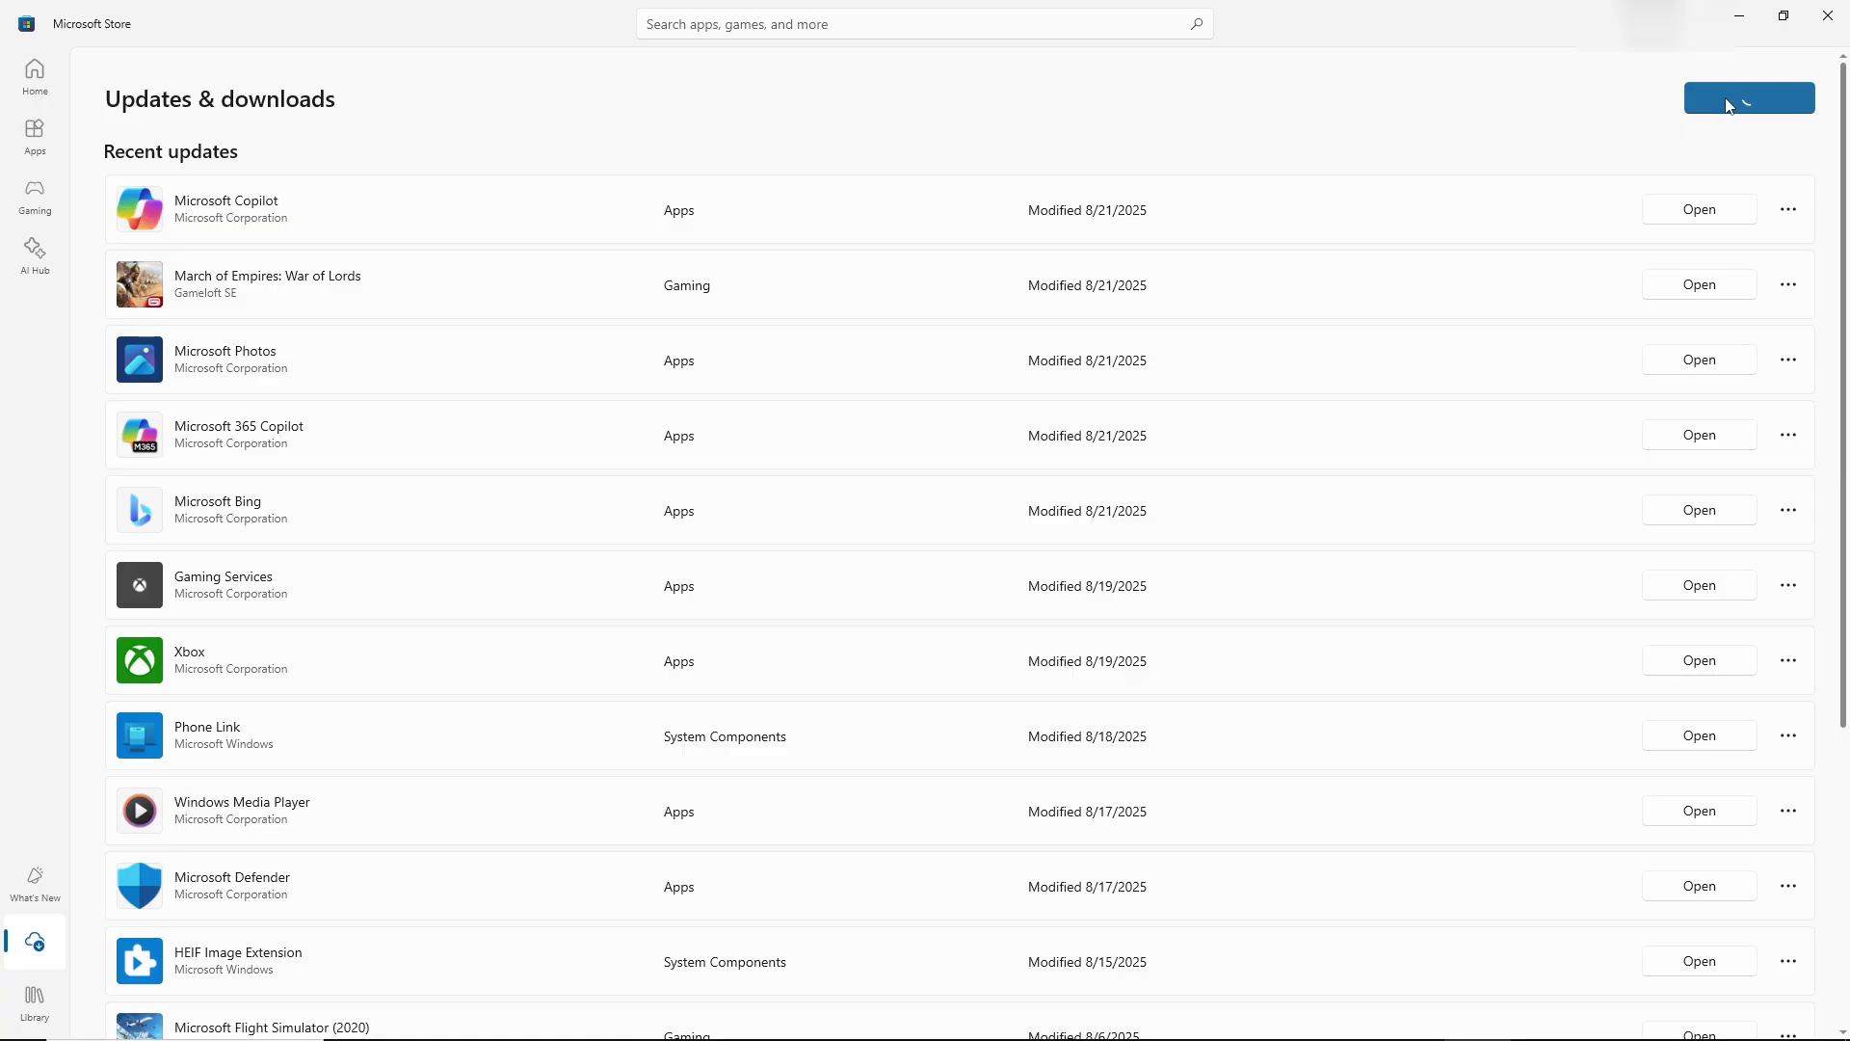